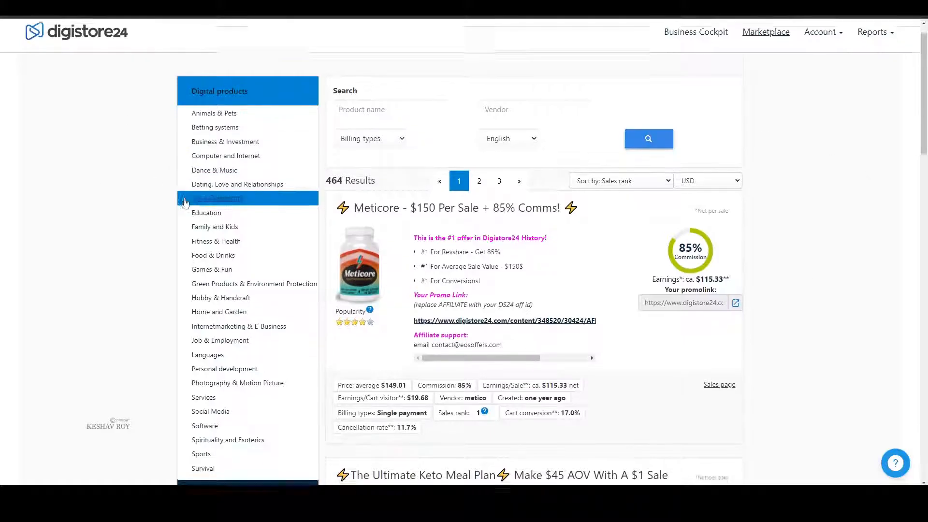
Filter the digital products in the marketplace to the Fitness & Health category
scroll(236, 208, down, 1)
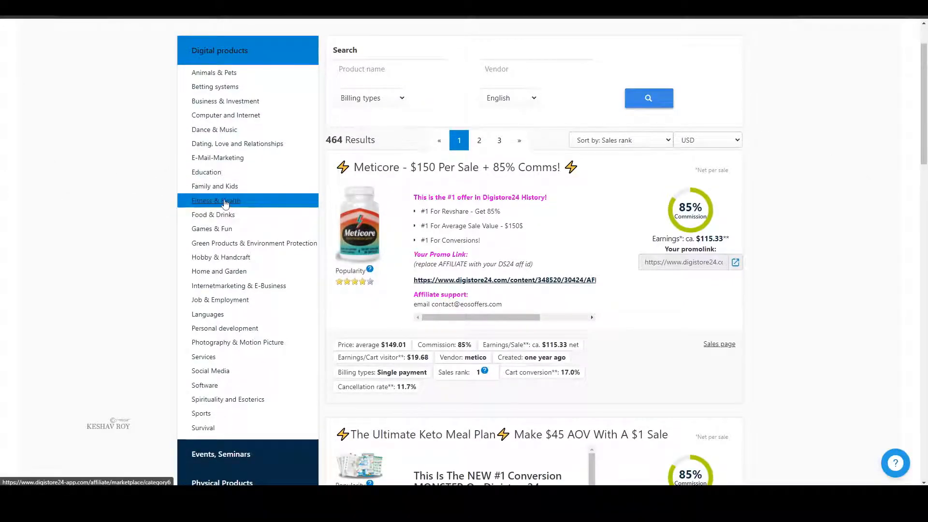
click(268, 200)
scroll(583, 255, down, 2)
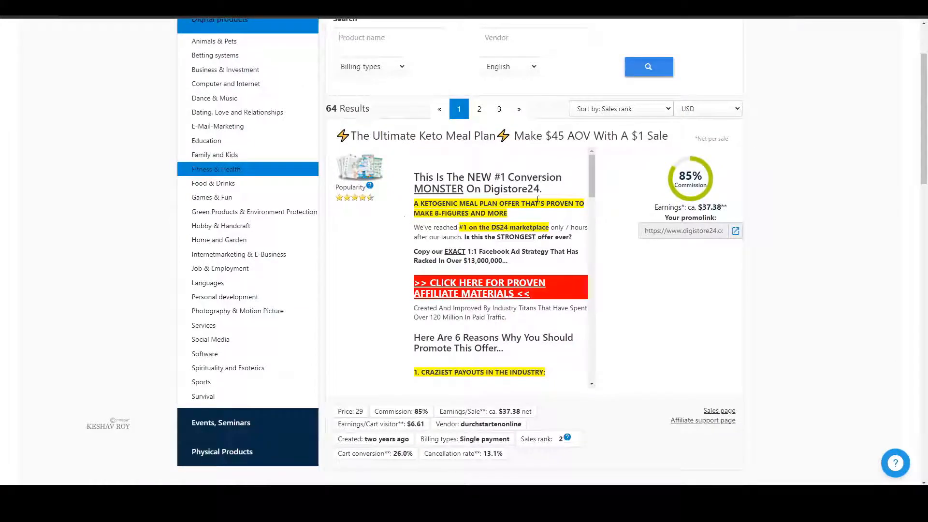
Copy the promolink of The Ultimate Keto Meal Plan offer
right_click(669, 231)
click(688, 242)
right_click(706, 239)
click(681, 235)
right_click(681, 235)
click(688, 239)
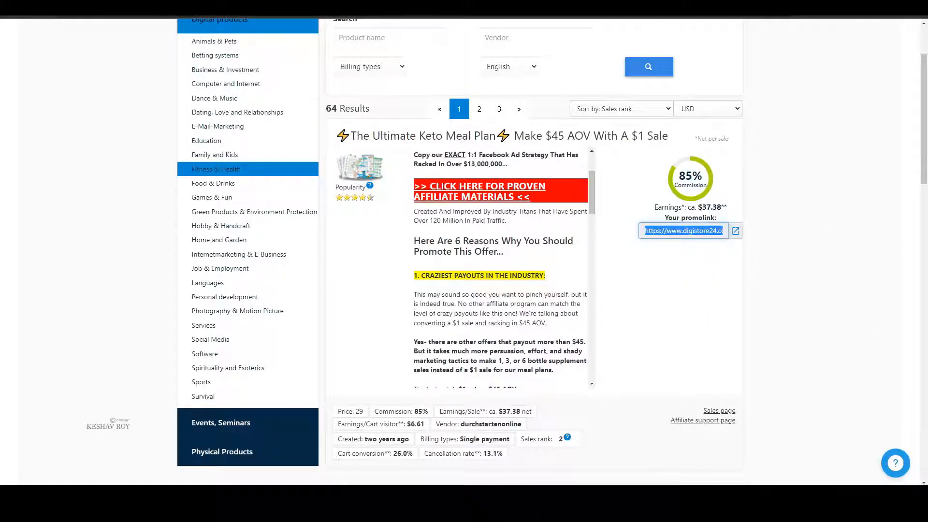
Open the Ly link shortener website in a new browser tab
key(ctrl+t)
text(l)
key(Return)
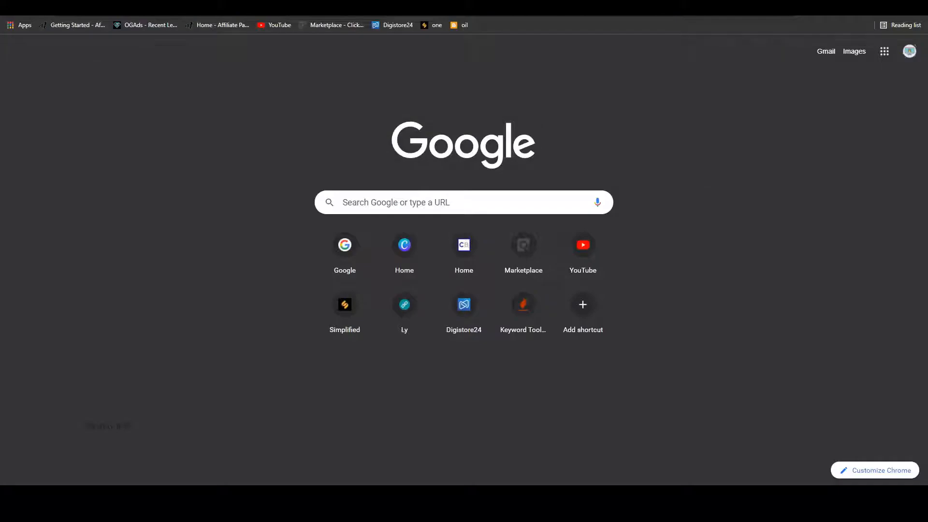
click(63, 6)
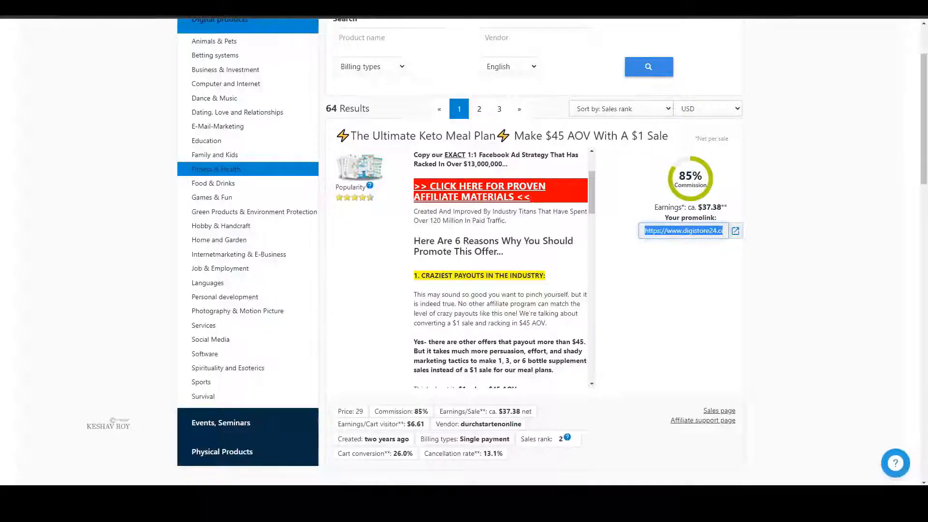
click(169, 6)
Paste the copied Digistore24 promolink into the link shortener and generate a short link
click(360, 336)
key(ctrl+v)
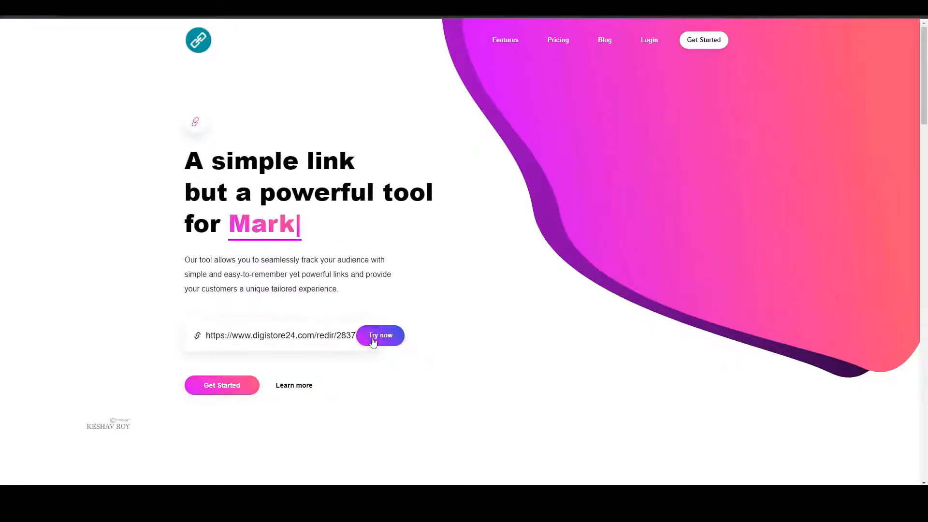
scroll(387, 193, down, 3)
click(386, 193)
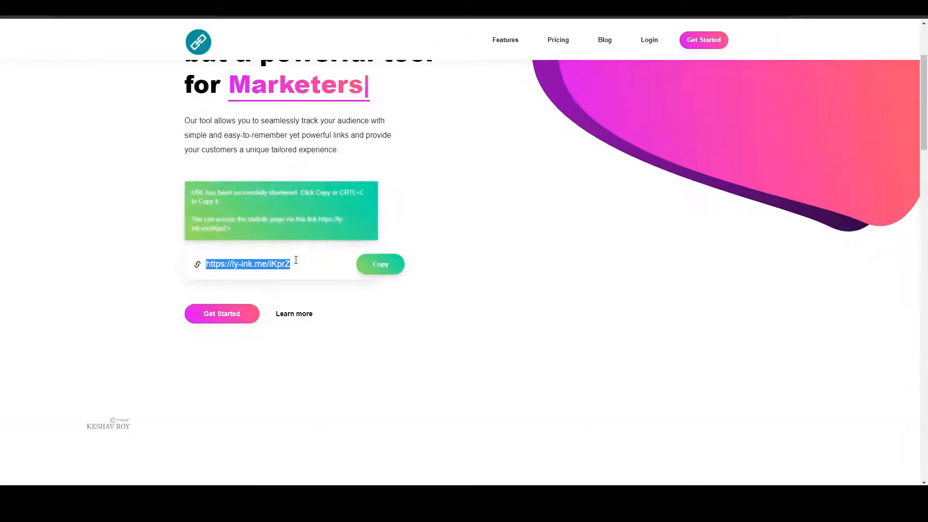
Open the Medium home page in a new browser tab and bring up the account menu
key(ctrl+t)
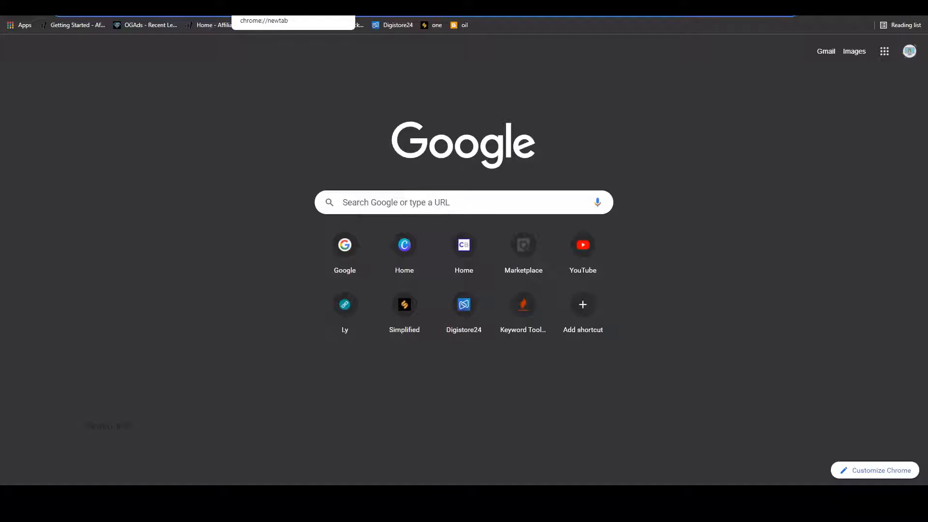
text(medi)
key(Return)
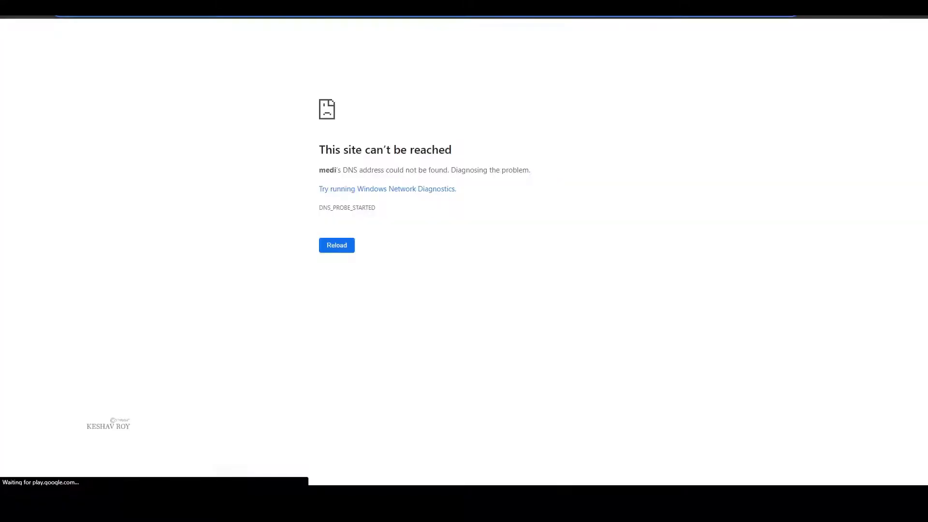
text(medi)
key(Return)
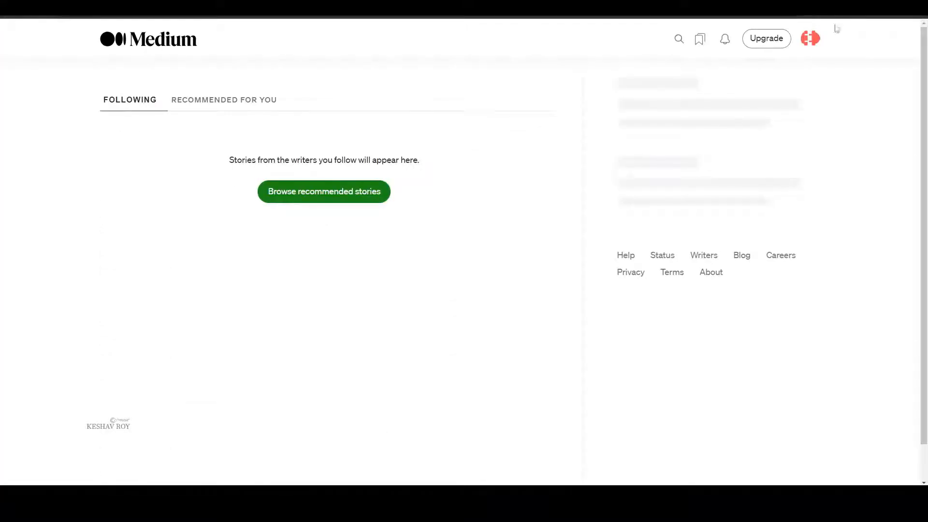
scroll(628, 107, down, 2)
scroll(605, 109, up, 2)
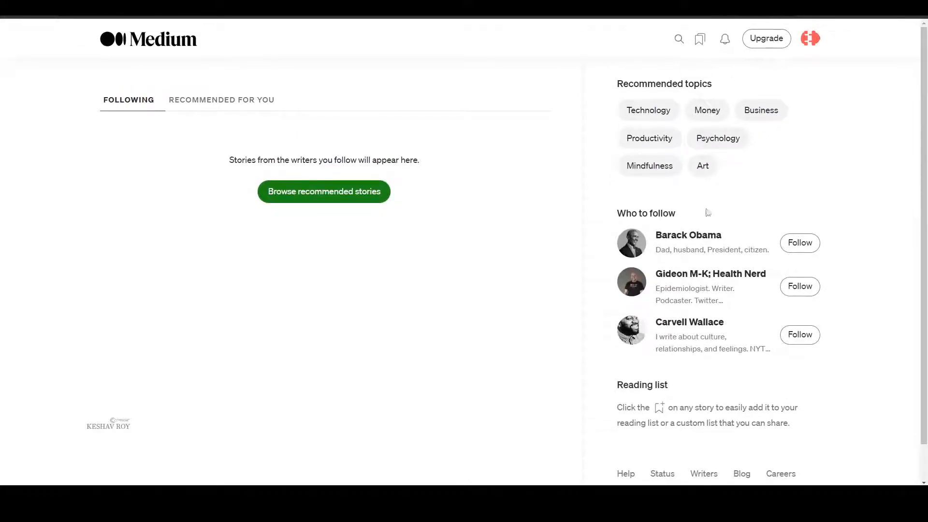
click(816, 48)
click(795, 138)
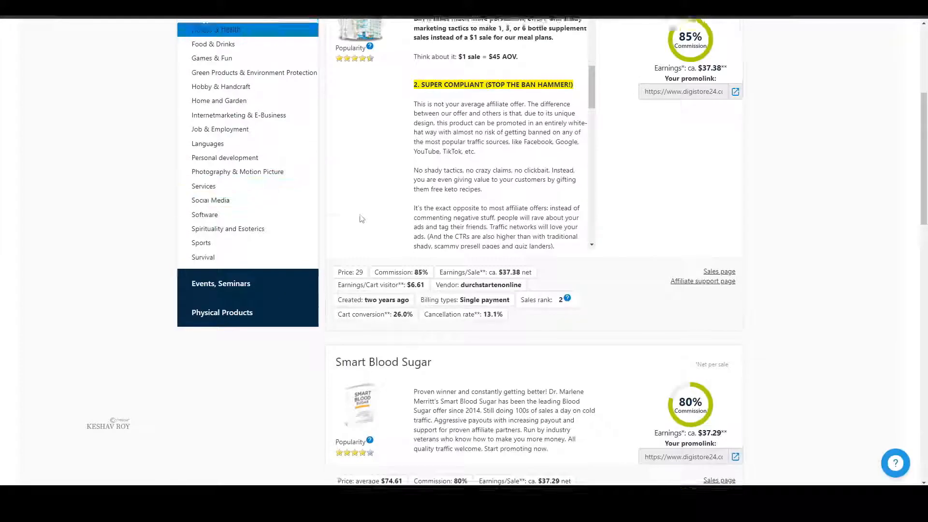
Return to the Digistore24 listing and highlight the product title "The Ultimate Keto Meal Plan"
scroll(400, 173, up, 3)
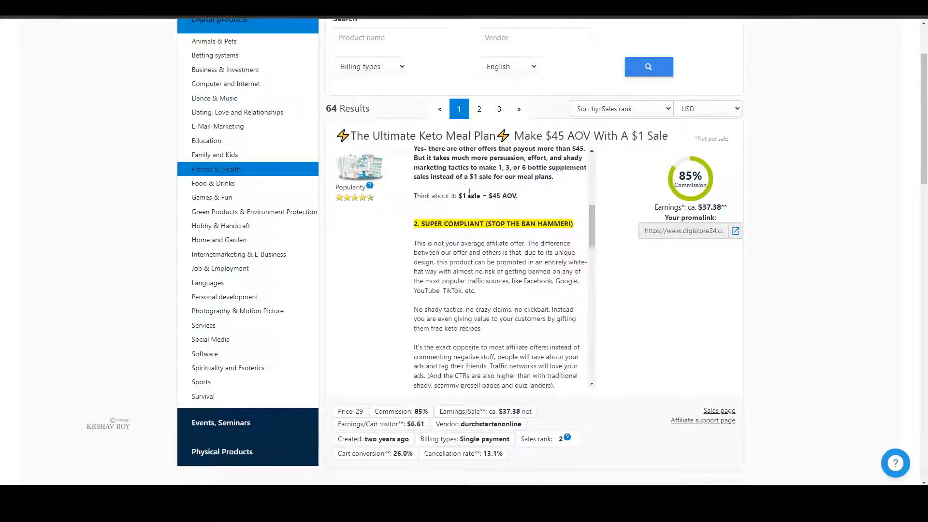
scroll(467, 189, up, 6)
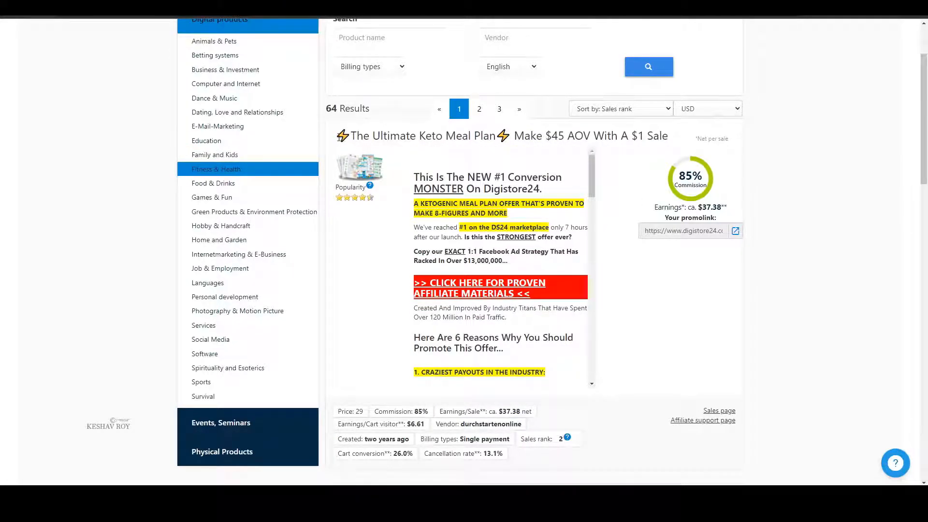
drag(348, 138, 501, 133)
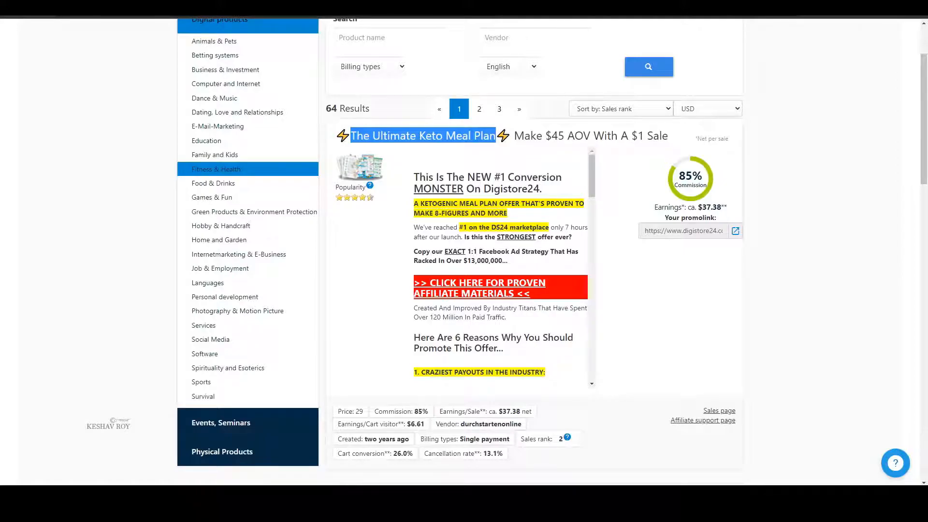
Search Google for keywordtooldominator in a new tab and open the Keyword Tool Dominator website
key(ctrl+t)
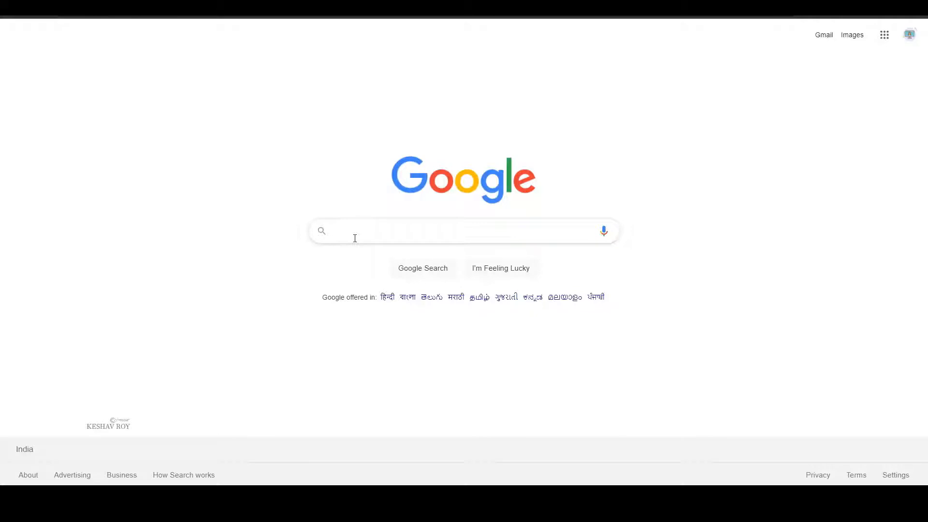
text(keywordtooll)
key(BackSpace)
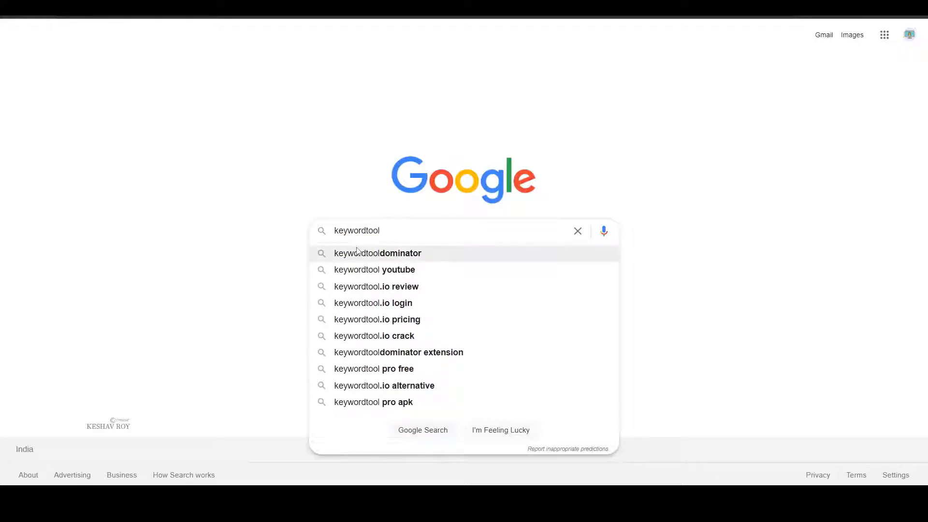
click(356, 253)
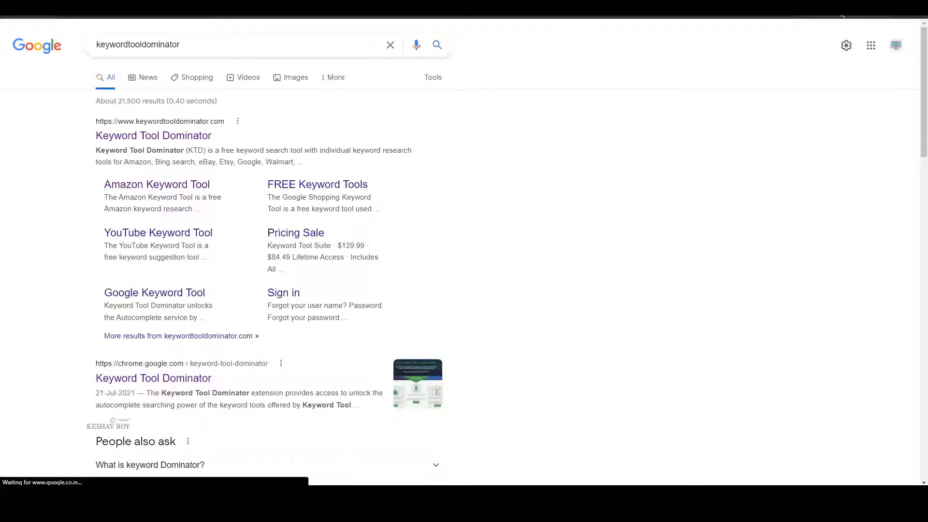
click(166, 135)
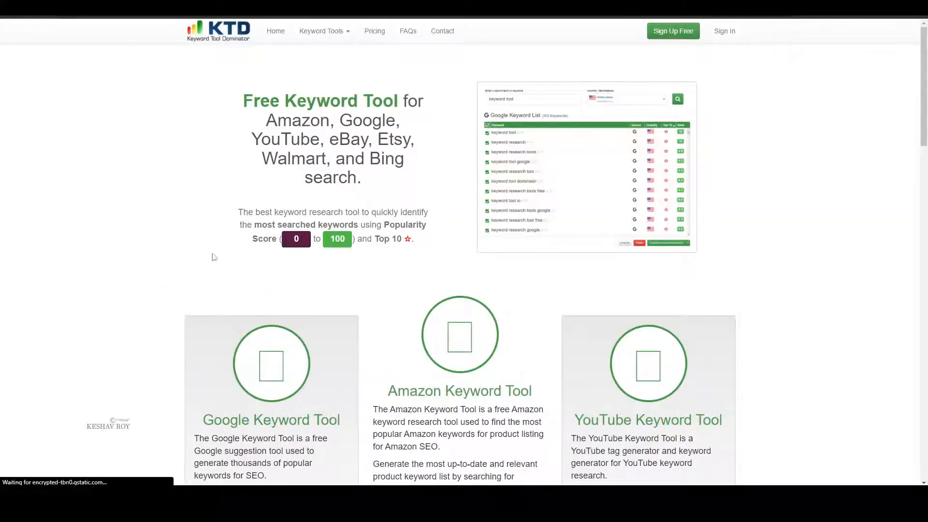
Open the free Google Keyword Tool on the Keyword Tool Dominator site
scroll(648, 272, down, 2)
scroll(649, 272, down, 5)
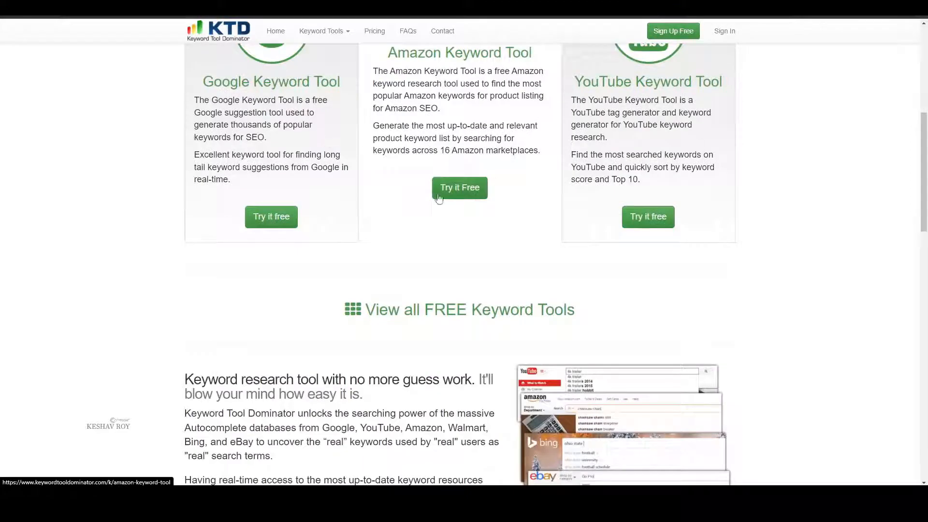
scroll(458, 193, up, 2)
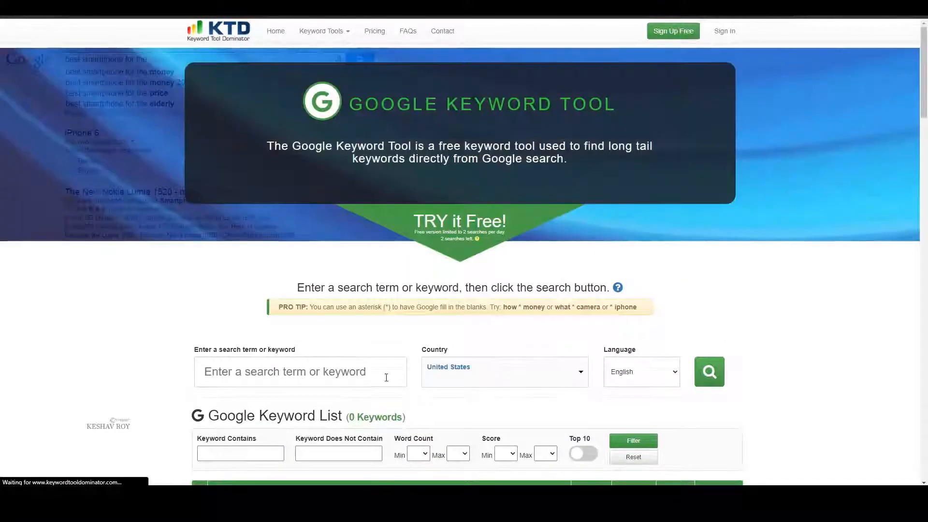
Enter "keto" as the search term in the Google Keyword Tool
scroll(385, 377, down, 3)
click(267, 237)
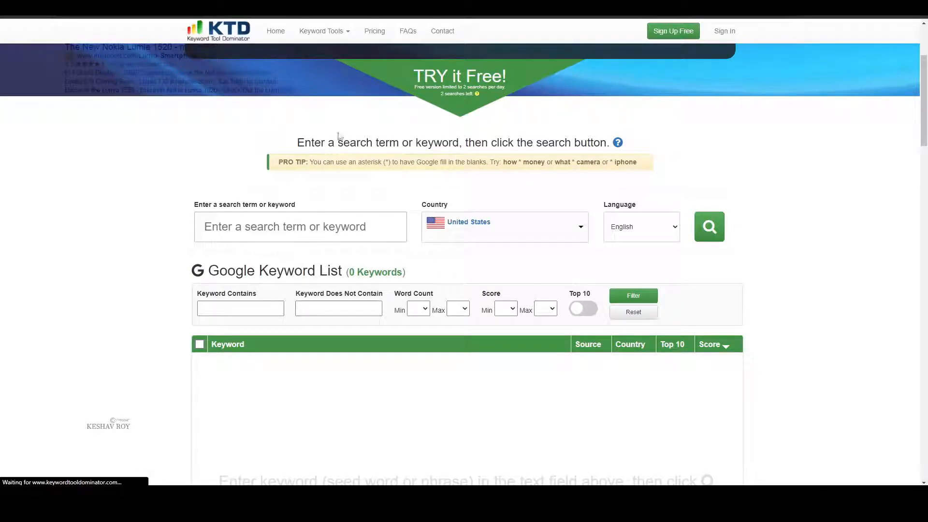
text(keto)
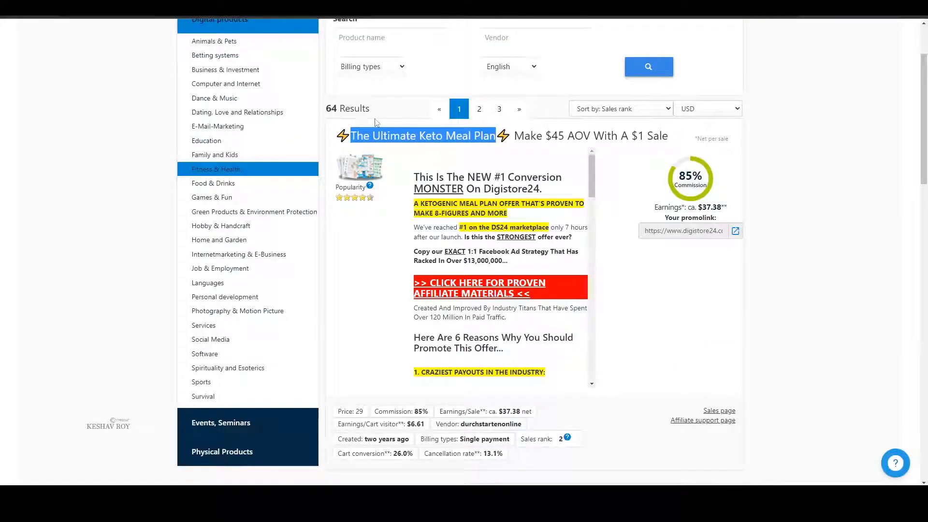
Copy the product title "The Ultimate Keto Meal Plan" from the Digistore24 marketplace listing
click(412, 132)
drag(418, 133, 351, 136)
key(ctrl+c)
click(481, 136)
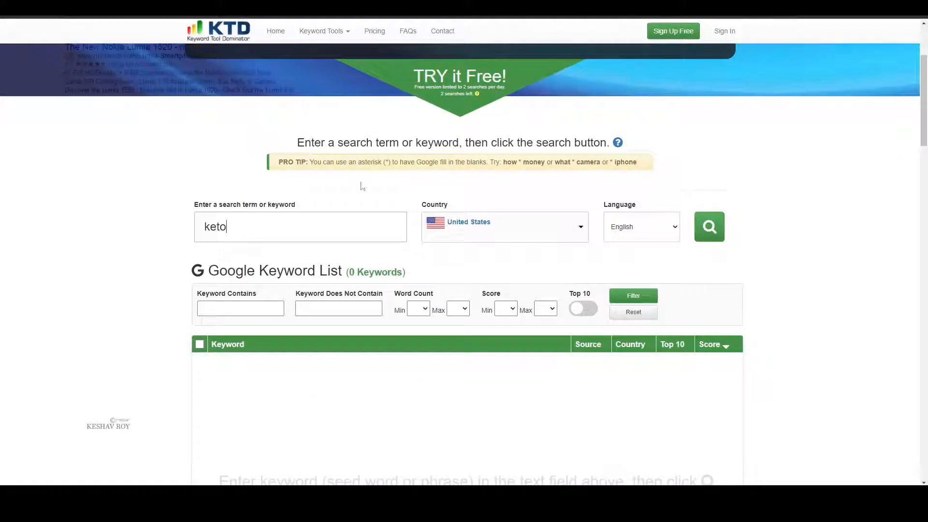
Replace the search term with "The Ultimate Keto Meal Plan" in the Google Keyword Tool and run the keyword search
key(ctrl+a)
key(ctrl+v)
click(697, 234)
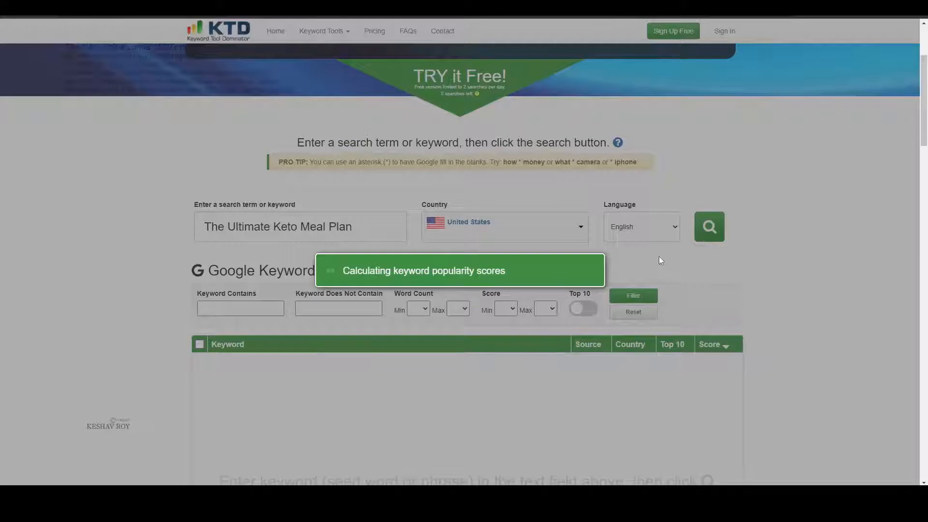
scroll(679, 441, down, 7)
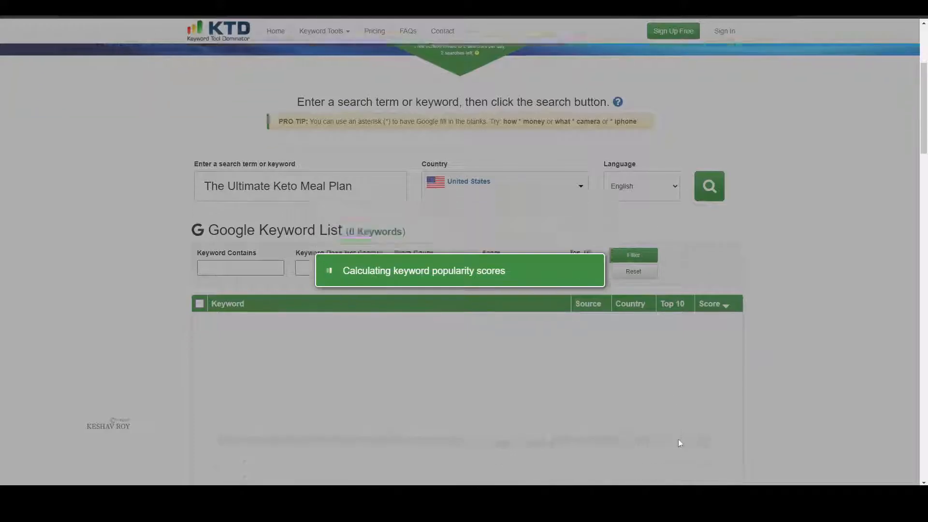
scroll(443, 332, down, 2)
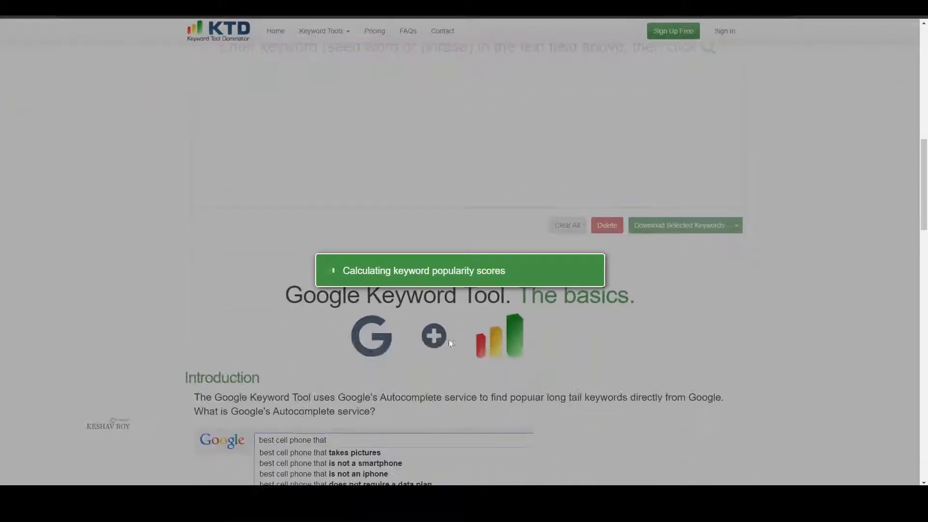
scroll(431, 354, down, 4)
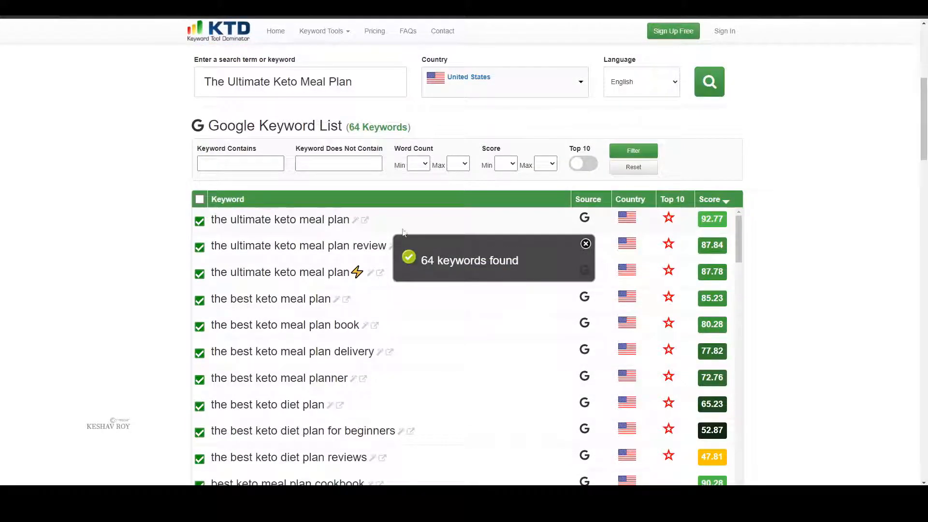
Review the generated keywords with their popularity scores and the chart of the top 10 unique words by frequency
scroll(663, 279, down, 10)
scroll(742, 250, down, 3)
scroll(656, 245, down, 3)
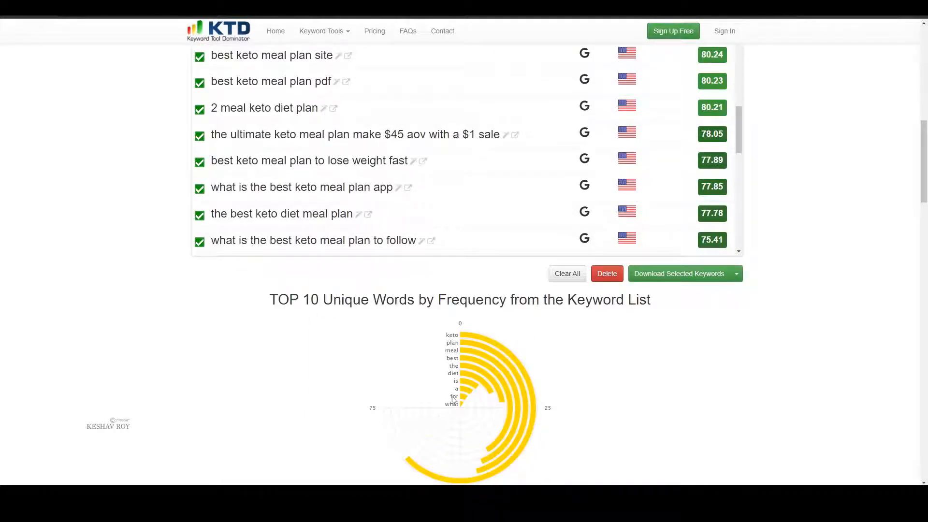
mouse_move(464, 398)
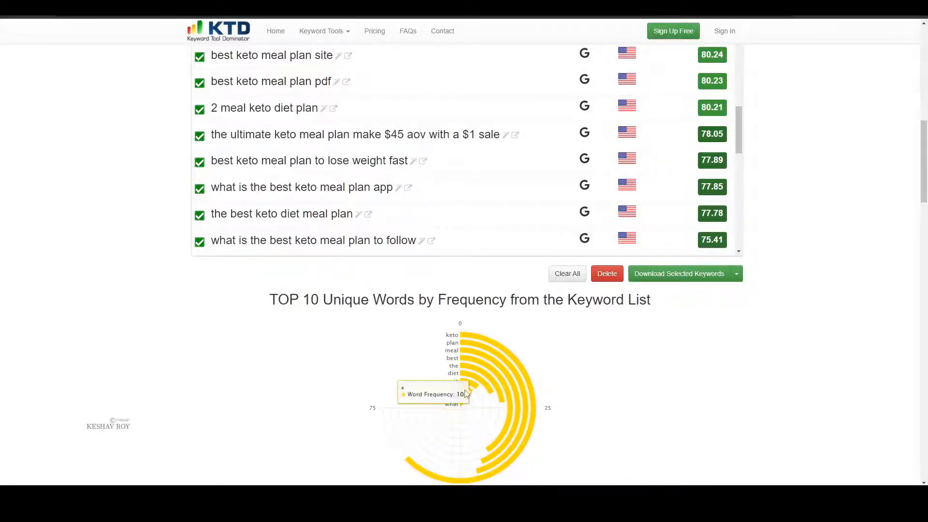
mouse_move(482, 384)
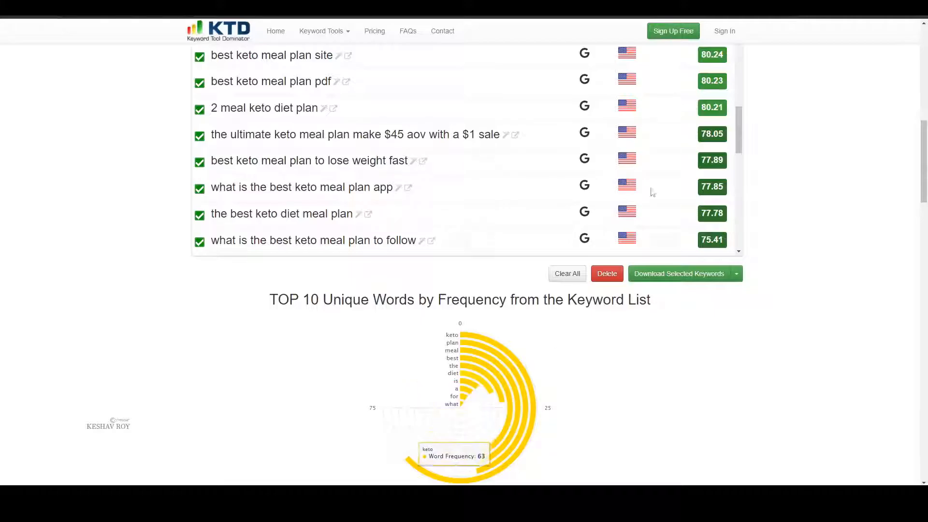
scroll(654, 223, down, 5)
scroll(681, 245, up, 5)
scroll(559, 249, down, 8)
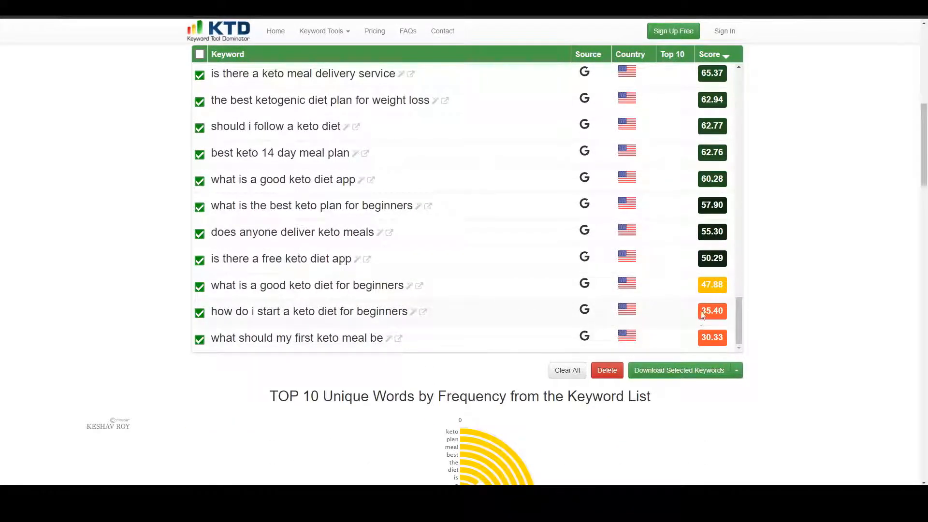
scroll(719, 312, up, 10)
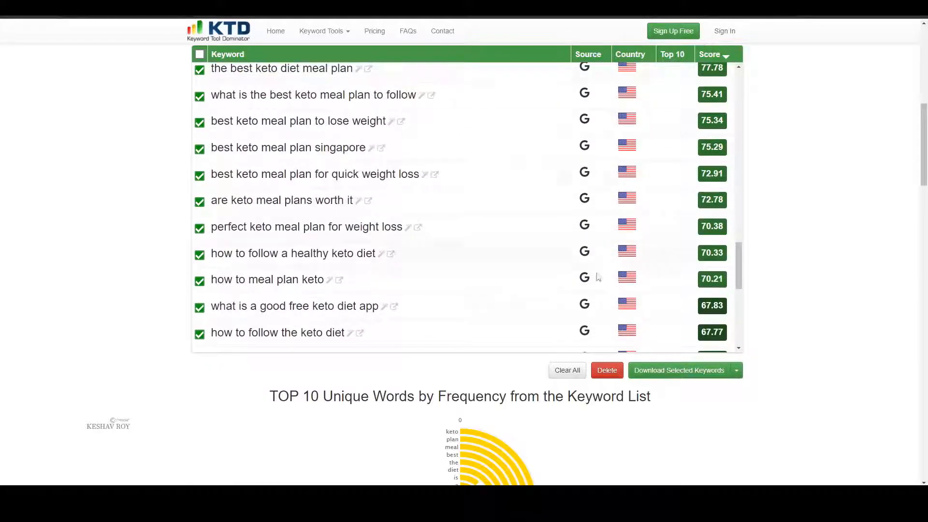
scroll(252, 284, down, 5)
scroll(252, 283, down, 2)
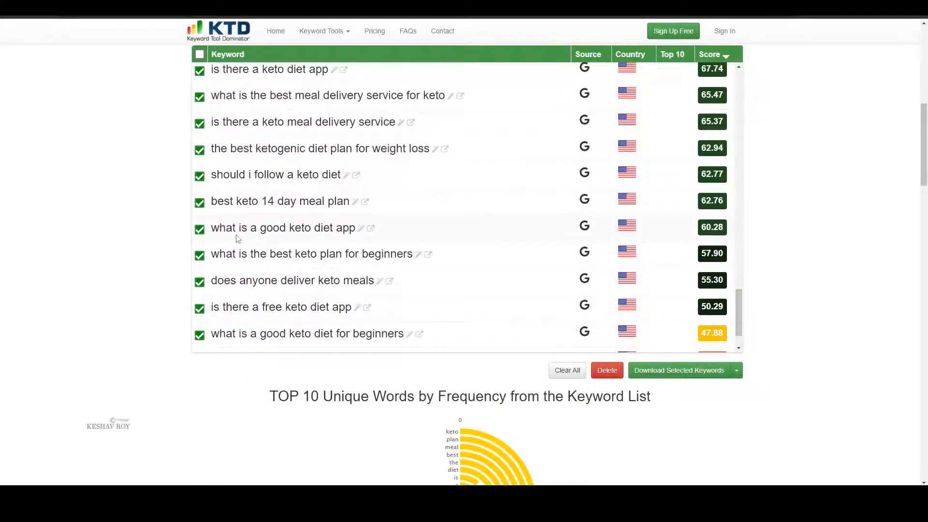
scroll(485, 326, down, 1)
scroll(432, 285, down, 4)
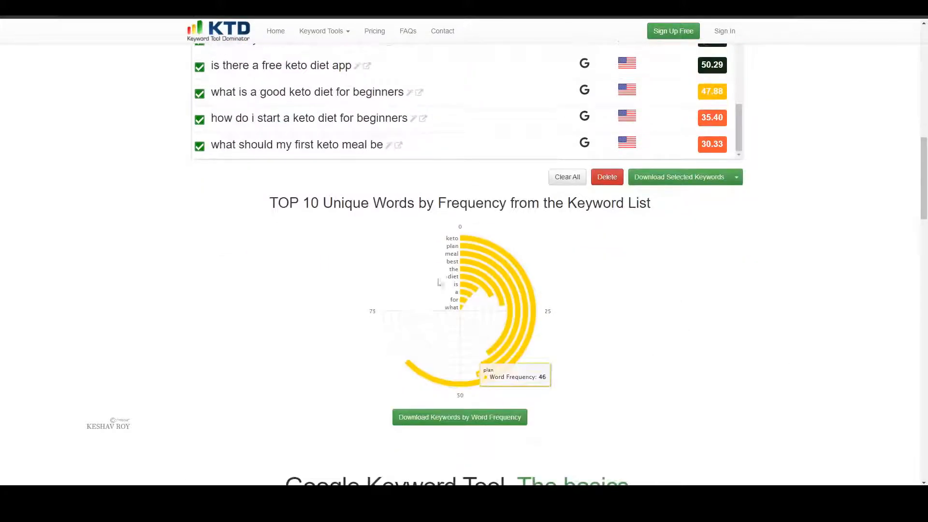
Examine the word frequencies in the chart and the lowest-scoring keywords at the end of the keyword list
mouse_move(466, 305)
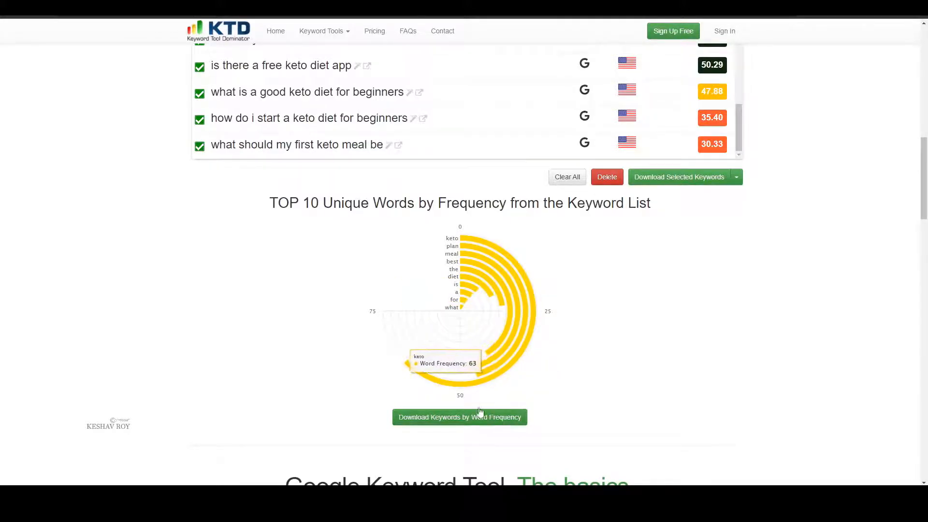
mouse_move(474, 275)
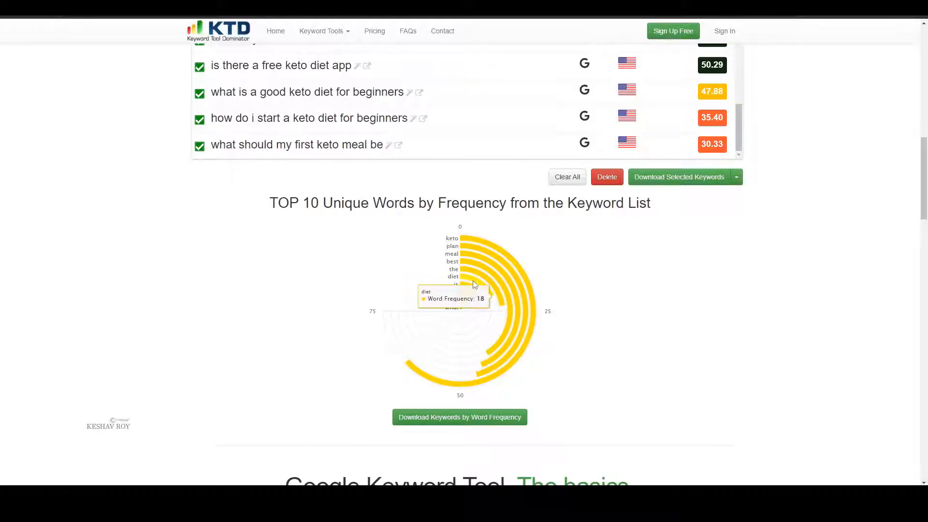
scroll(119, 188, up, 4)
scroll(193, 184, up, 1)
scroll(273, 208, down, 4)
scroll(249, 235, up, 1)
scroll(250, 235, up, 2)
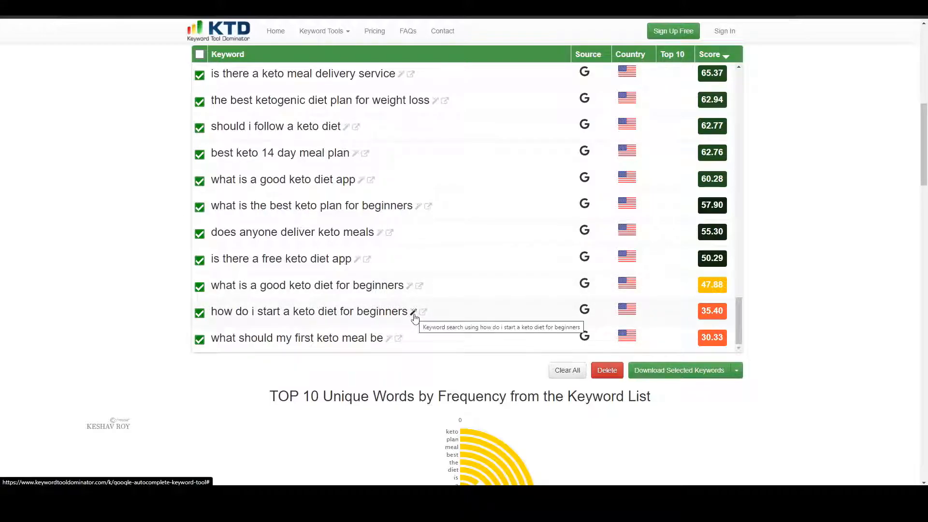
Look up the keywords "how do i start a keto diet for beginners" and "The Ultimate Keto Meal Plan" on Google and return to the keyword list
click(420, 313)
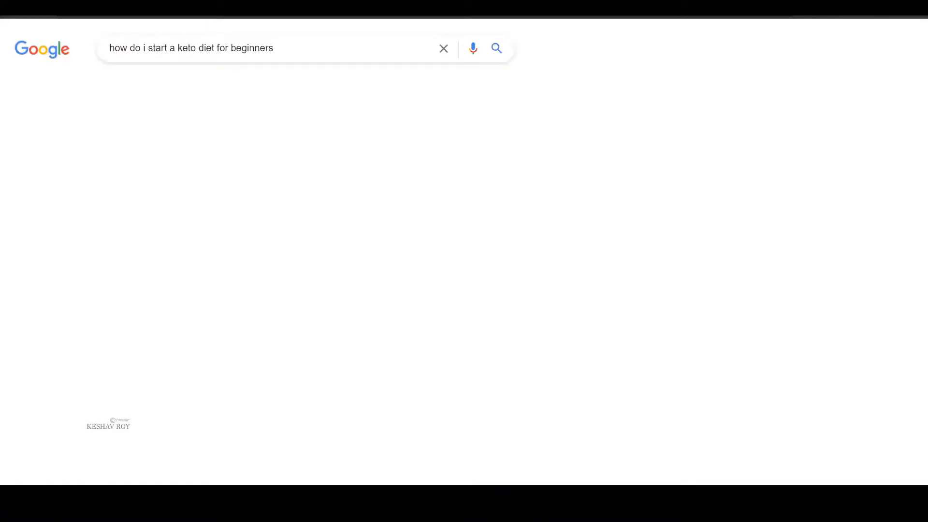
scroll(217, 202, down, 4)
key(ctrl+v)
key(ctrl+v)
key(ctrl+z)
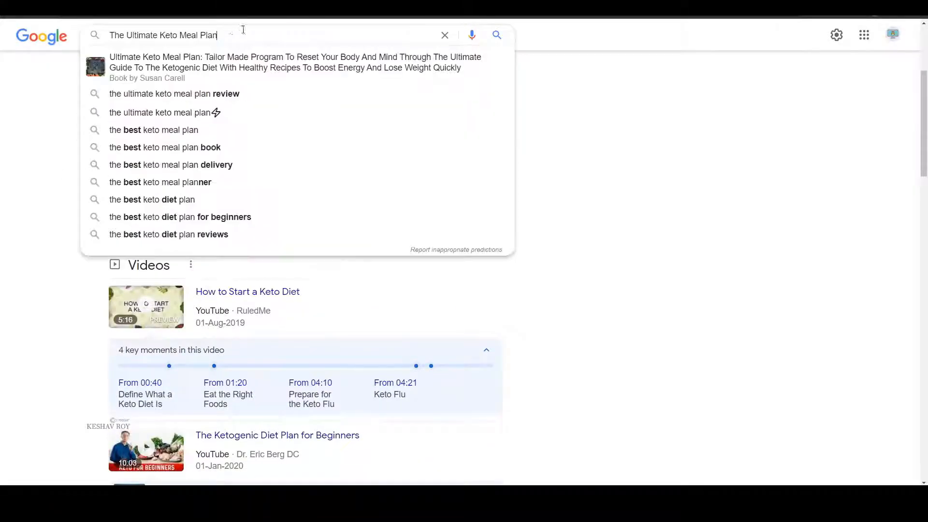
key(Return)
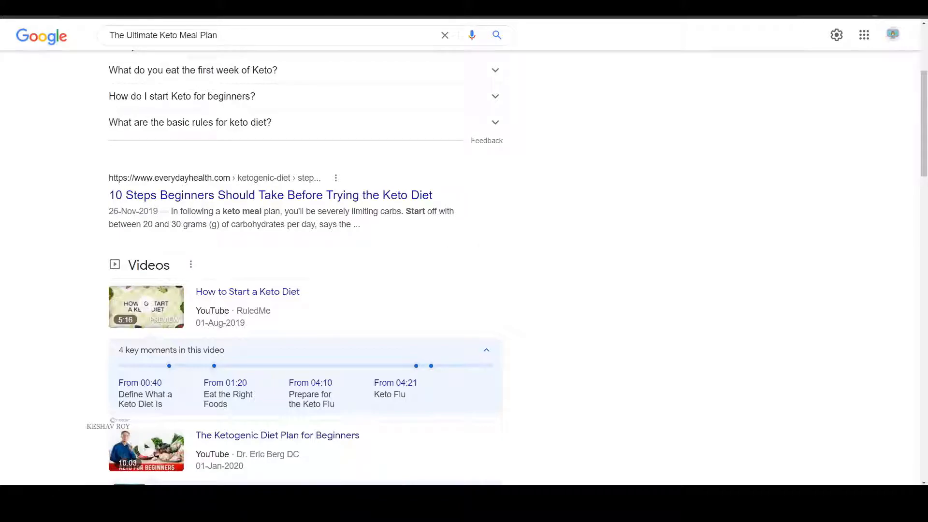
key(ctrl+shift+Tab)
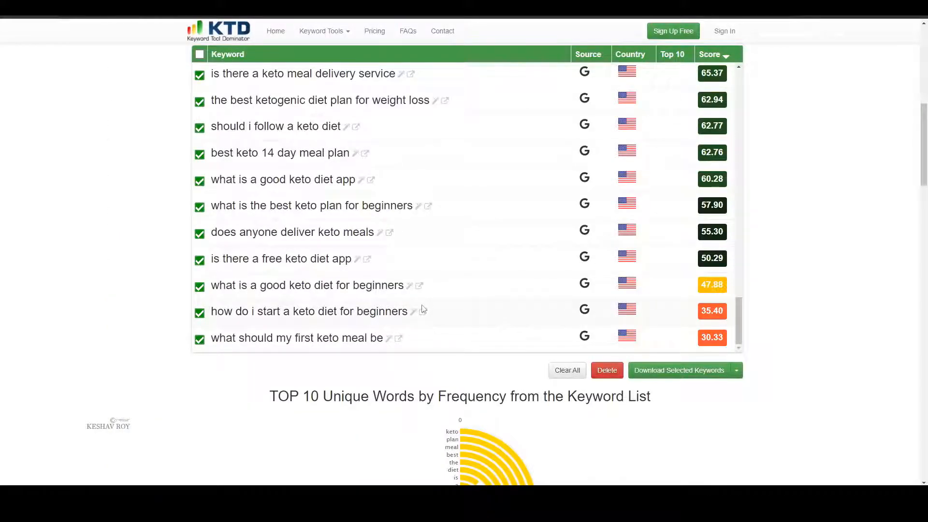
Open the Google results for the keyword "what should my first keto meal be" and take its phrase to the clipboard
scroll(406, 317, down, 1)
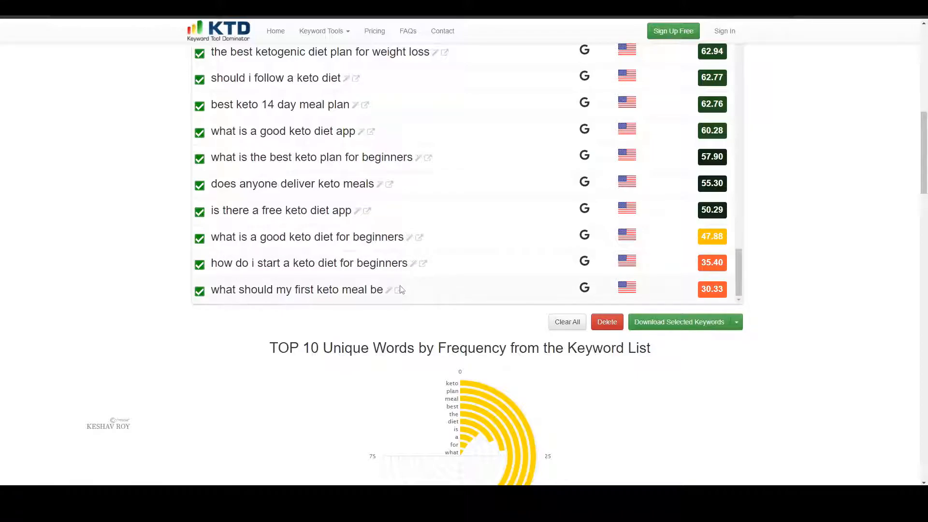
click(397, 290)
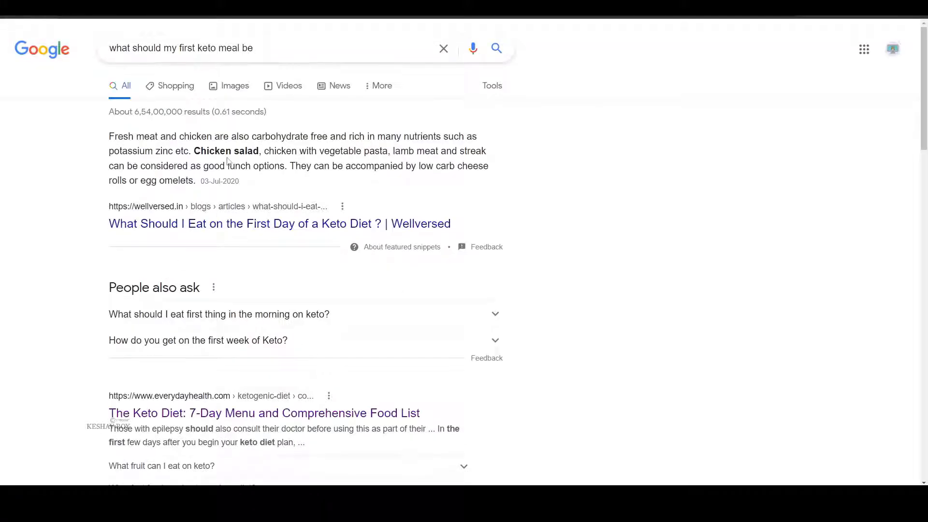
drag(282, 52, 38, 66)
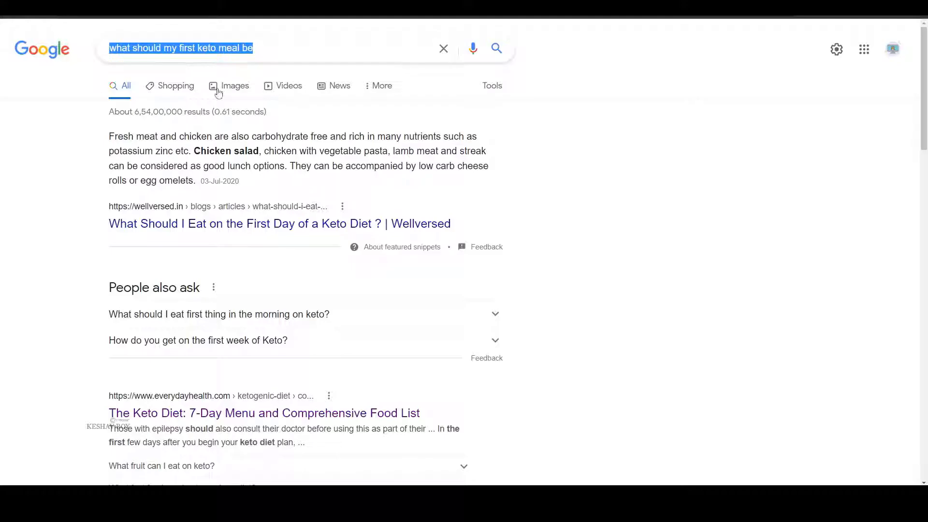
key(ctrl+x)
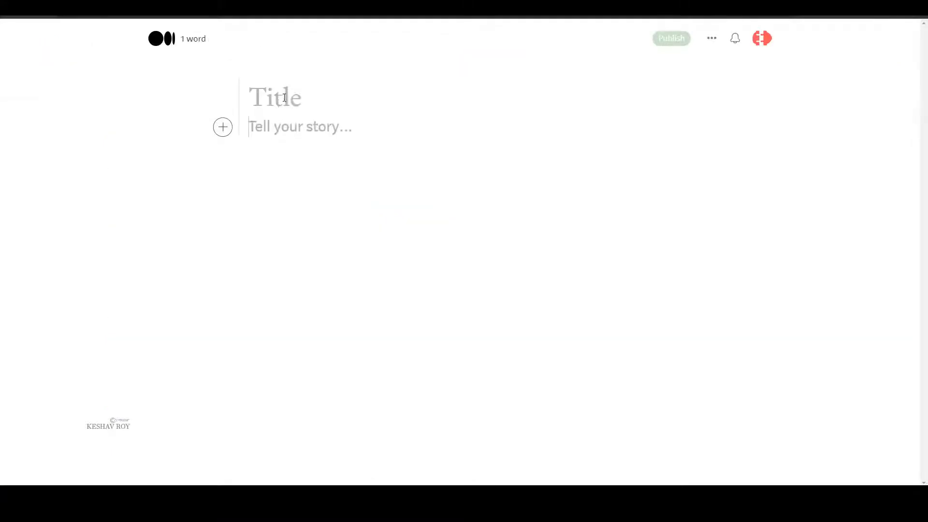
Switch to the new Medium story and title it "What should my first keto meal be" with a capital W
click(294, 94)
key(ctrl+v)
drag(259, 99, 248, 102)
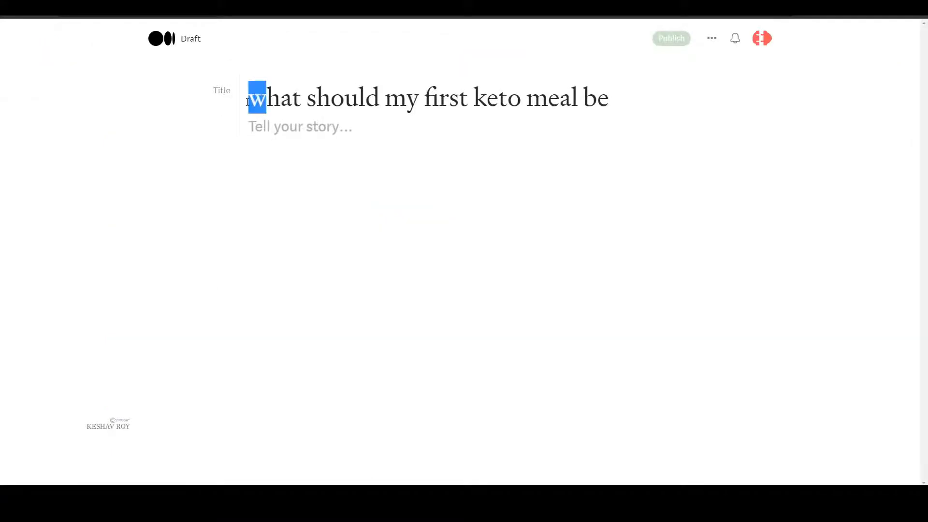
text(W)
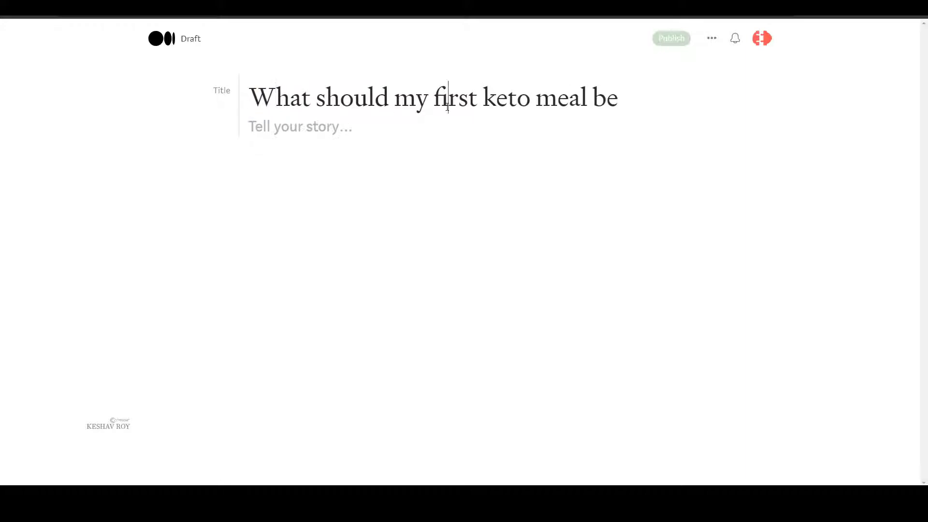
key(Return)
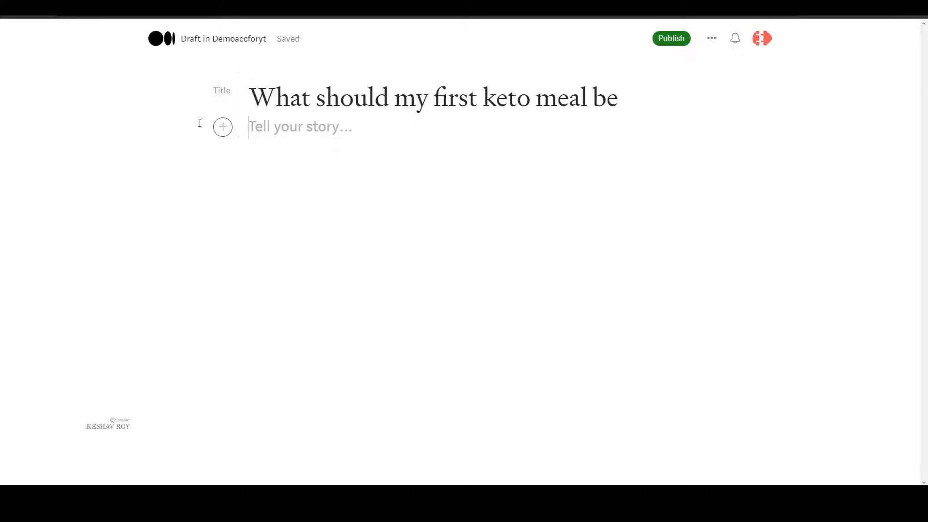
Review the article draft from its subtitle and cover image through the body text to the affiliate disclosure
double_click(474, 107)
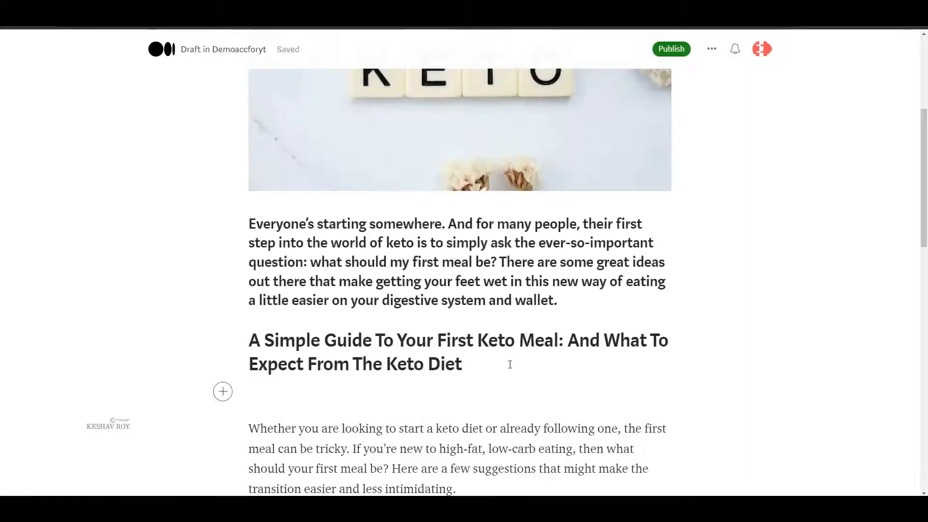
scroll(507, 365, up, 5)
click(205, 174)
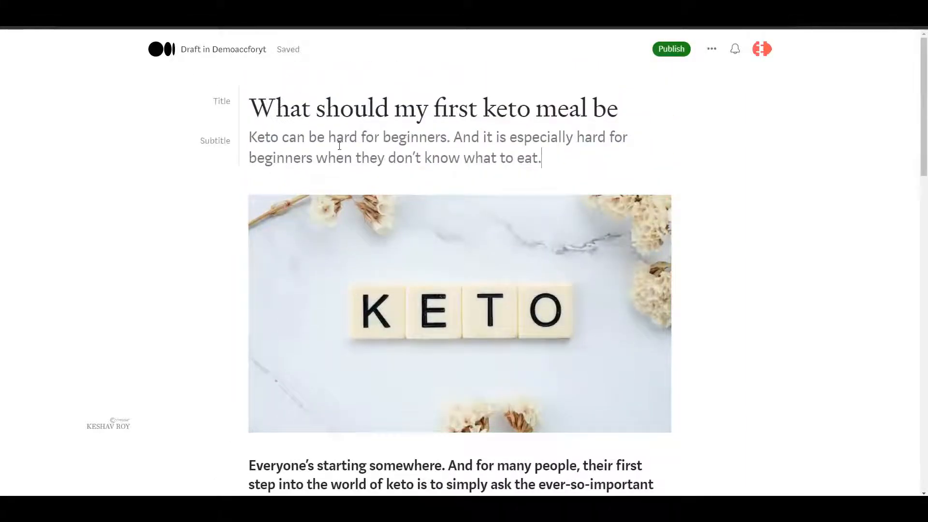
scroll(323, 137, down, 20)
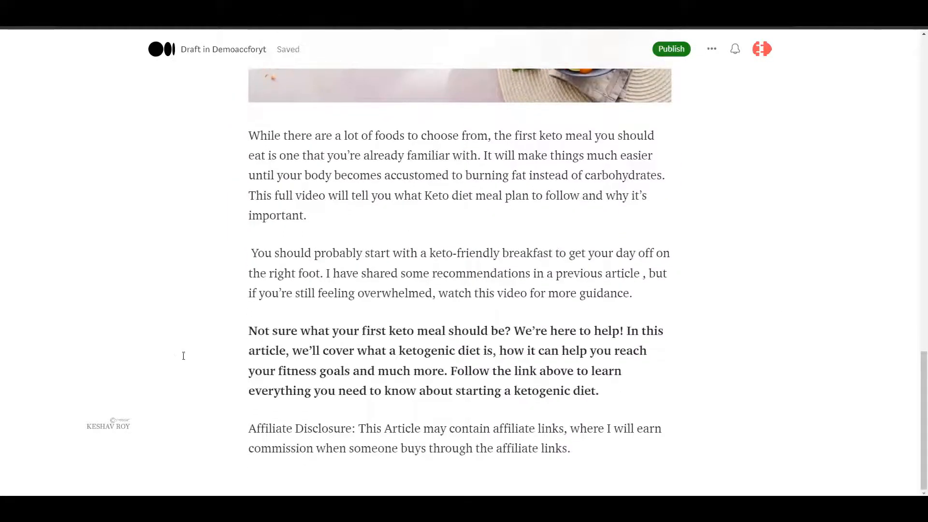
drag(248, 429, 595, 457)
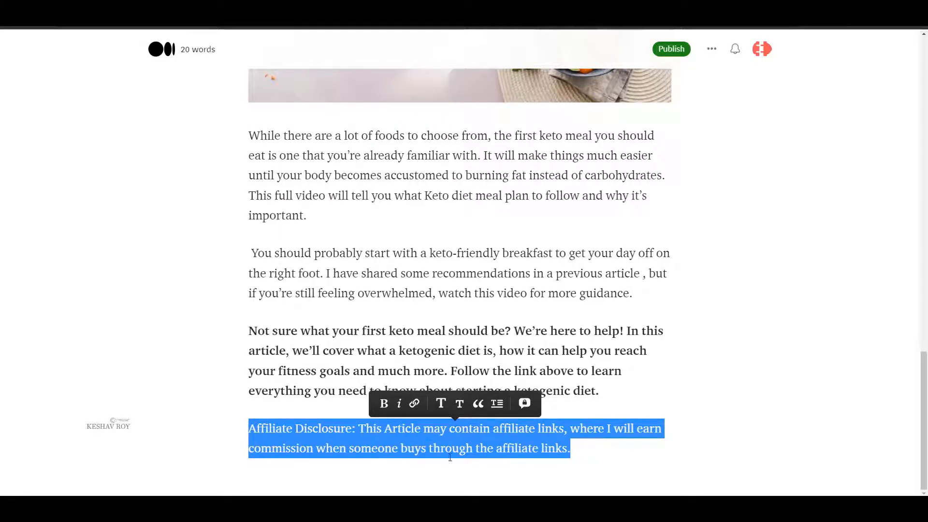
click(592, 459)
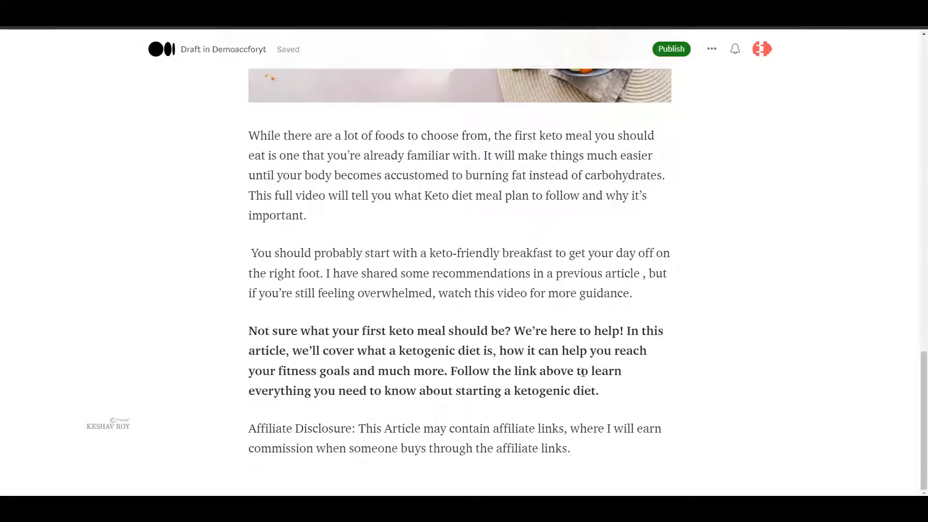
scroll(497, 372, up, 15)
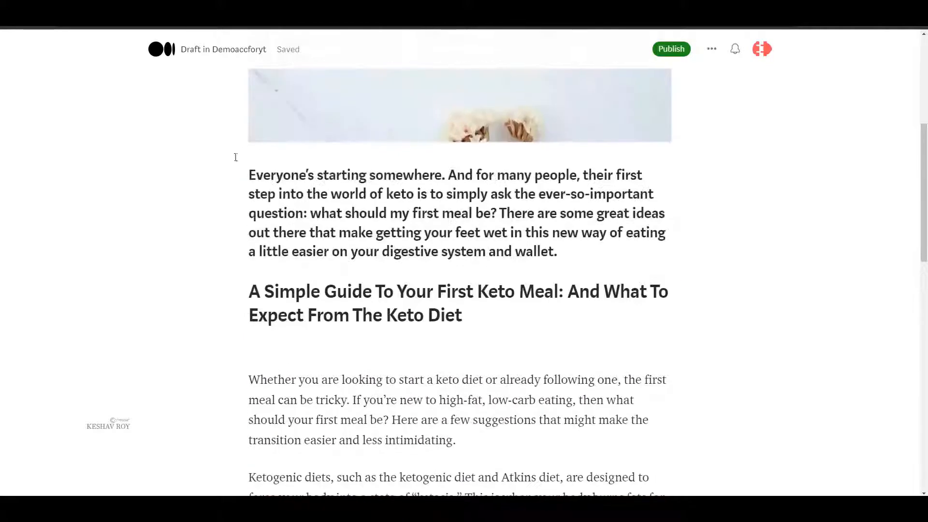
key(BackSpace)
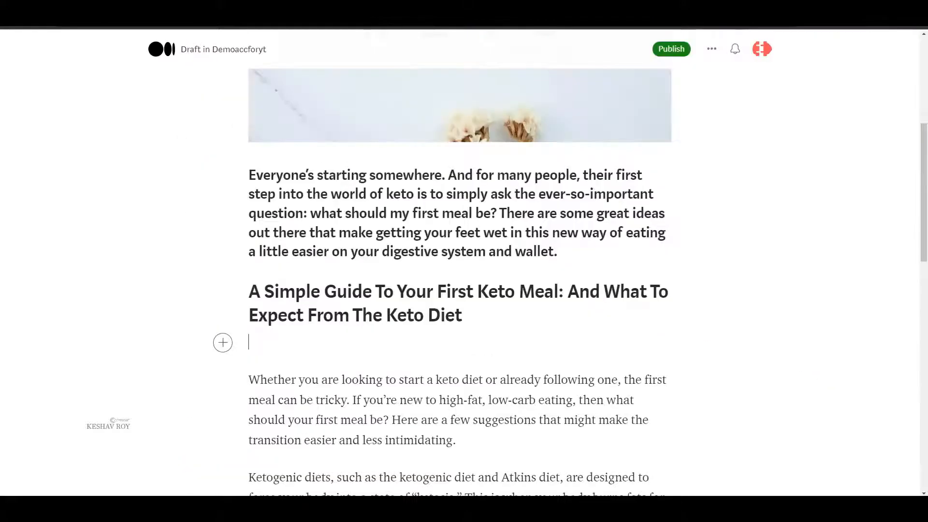
scroll(609, 215, down, 7)
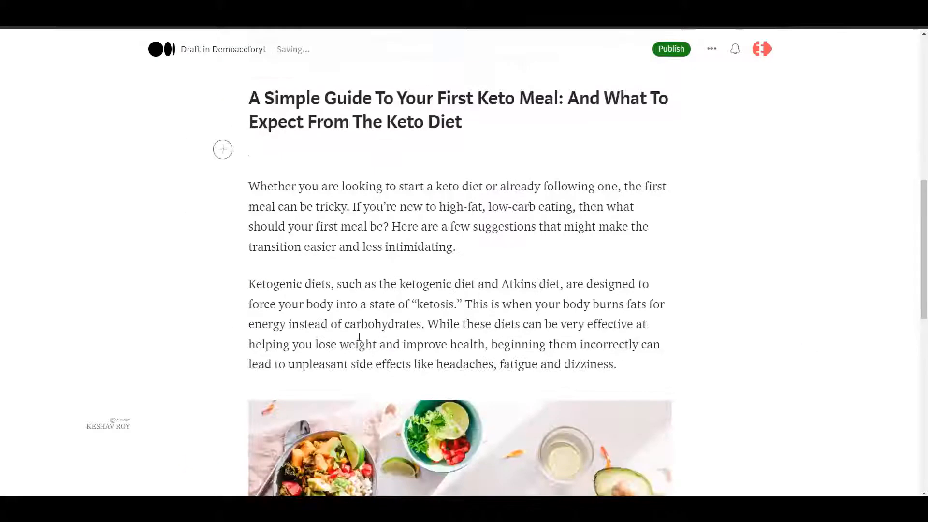
scroll(415, 391, down, 9)
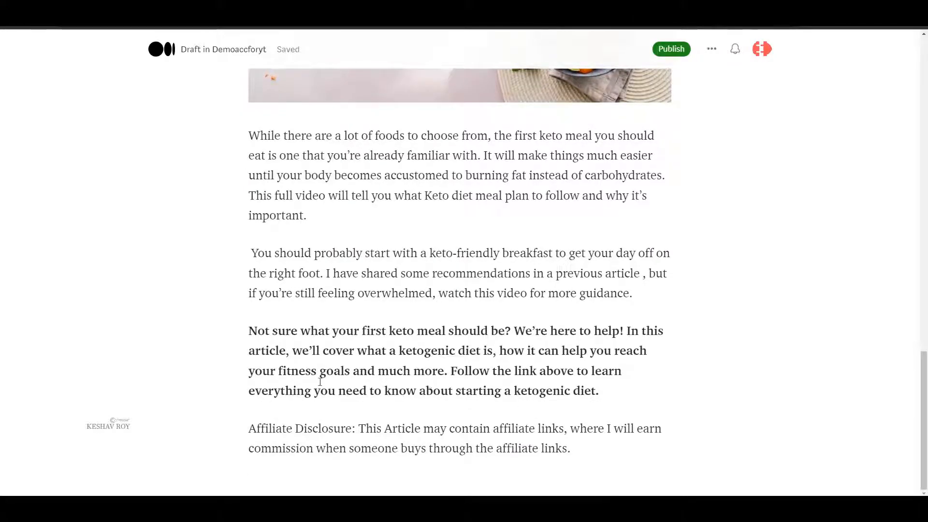
Attach the copied affiliate link to the word "link" in the bold paragraph above the affiliate disclosure
click(577, 448)
drag(449, 370, 539, 372)
click(521, 371)
click(494, 346)
key(ctrl+v)
key(Return)
Format the paragraph beginning "Not sure what your first keto meal should be?" as a block quote
double_click(520, 370)
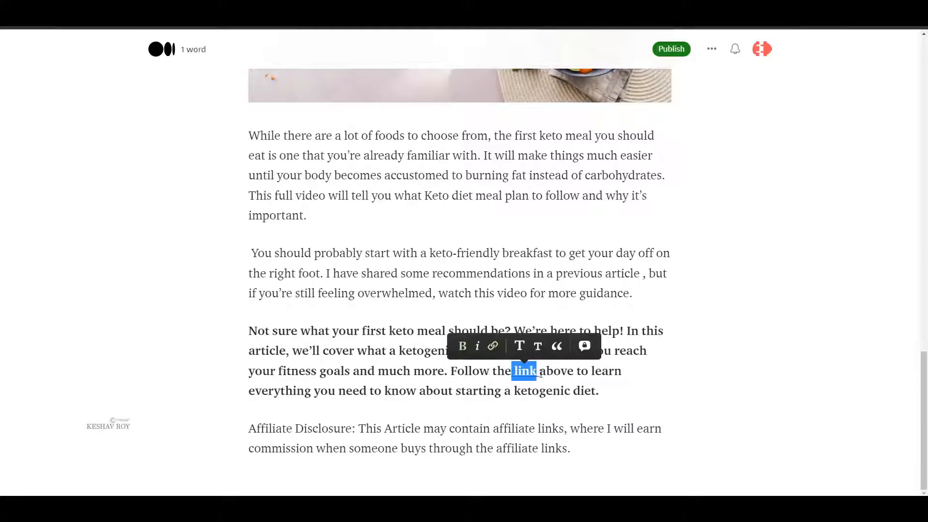
click(563, 347)
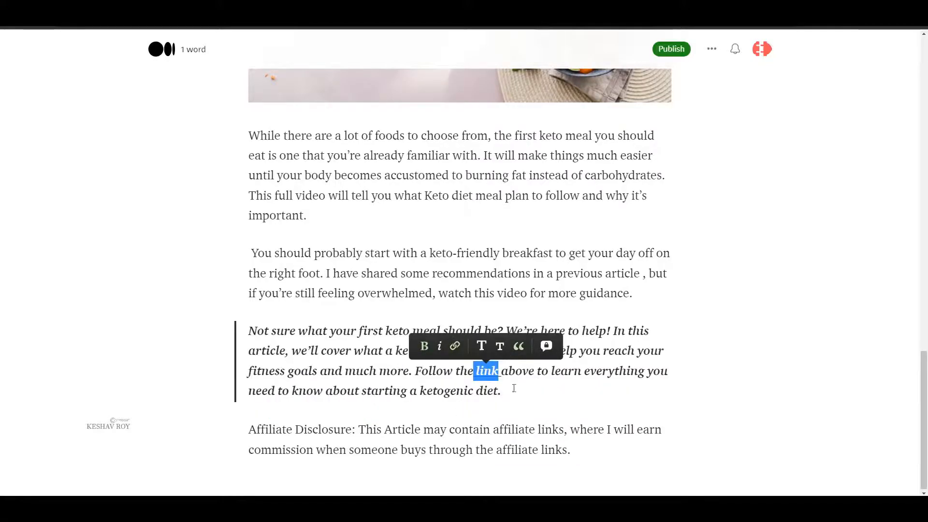
click(517, 406)
double_click(487, 371)
Look through the article's headings, paragraphs and images between the cover picture and the quoted paragraph
scroll(480, 369, up, 2)
click(251, 313)
scroll(311, 321, up, 2)
scroll(315, 322, down, 2)
scroll(372, 321, up, 1)
scroll(379, 317, down, 4)
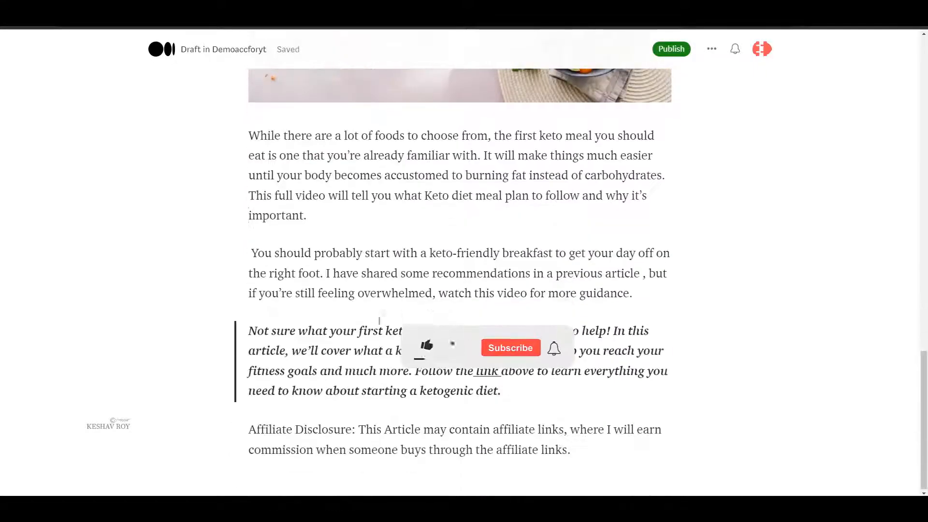
scroll(338, 290, up, 12)
click(284, 256)
key(BackSpace)
key(Return)
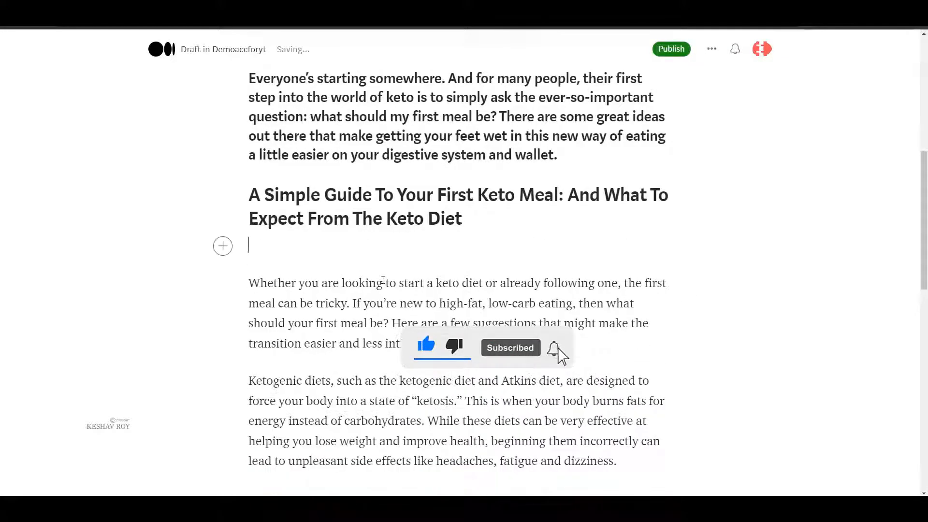
scroll(381, 276, up, 9)
scroll(406, 176, down, 5)
scroll(483, 300, down, 1)
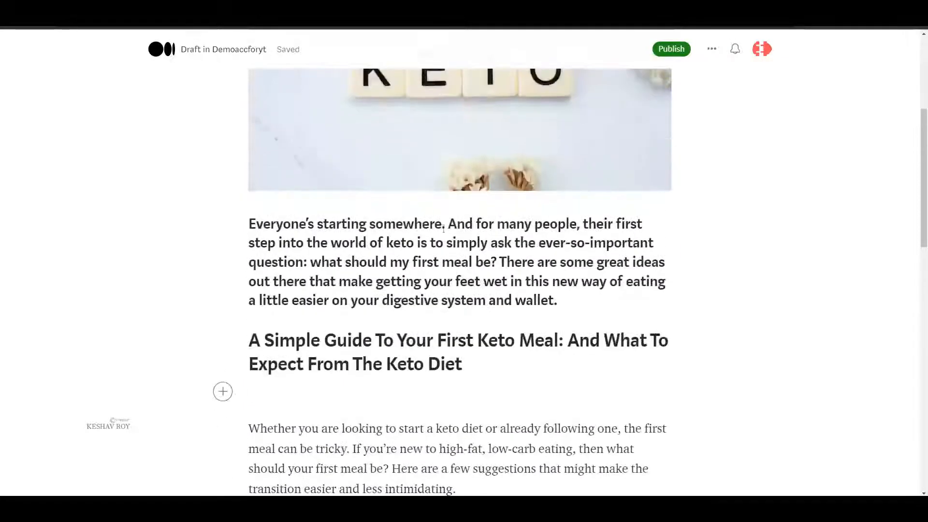
click(428, 186)
scroll(402, 252, up, 5)
scroll(420, 299, down, 9)
scroll(440, 347, down, 11)
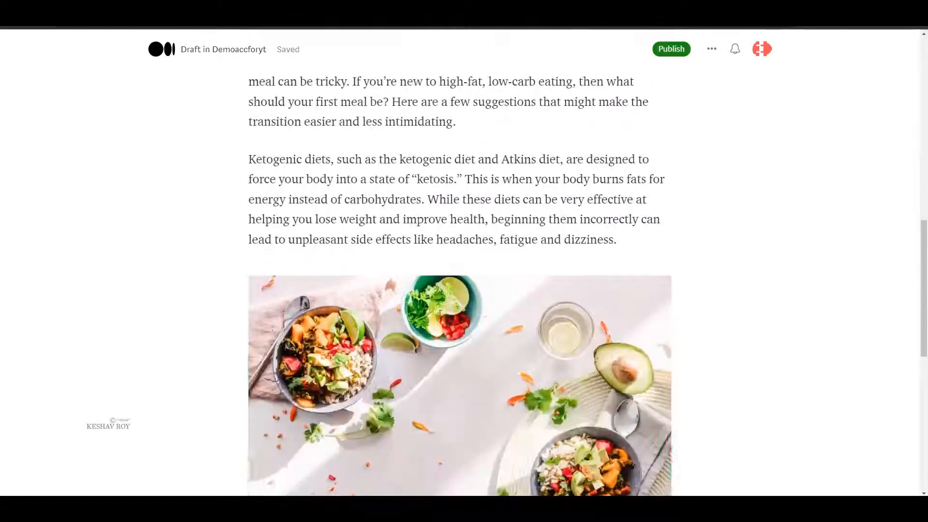
Attach the copied affiliate link to the words "full video" in the paragraph below the food image
click(476, 317)
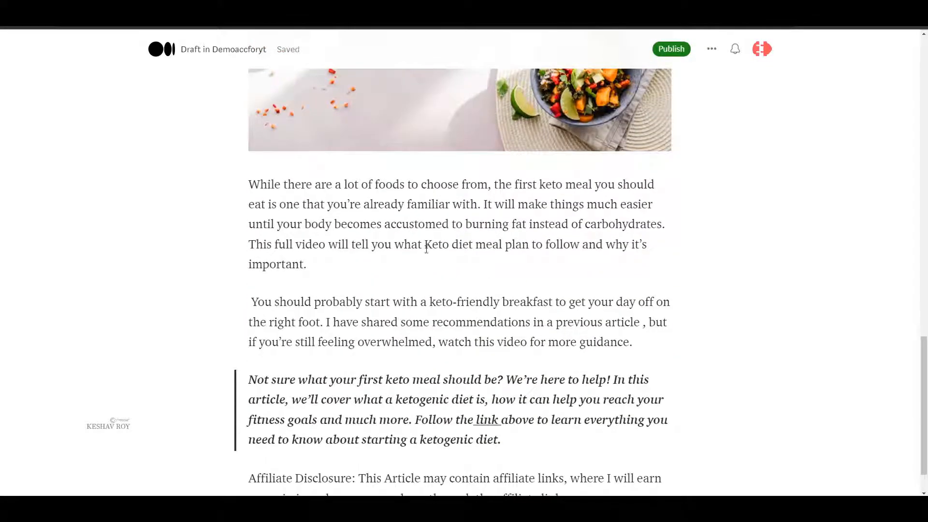
drag(424, 245, 475, 247)
click(385, 245)
mouse_move(276, 245)
mouse_down()
mouse_move(327, 245)
mouse_move(275, 245)
mouse_up()
click(337, 257)
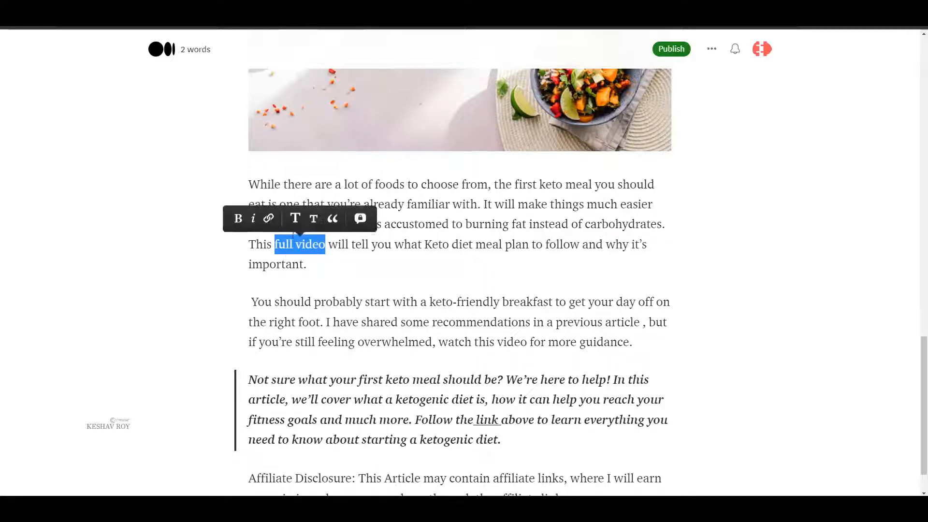
click(271, 218)
key(ctrl+v)
key(Return)
scroll(415, 261, down, 1)
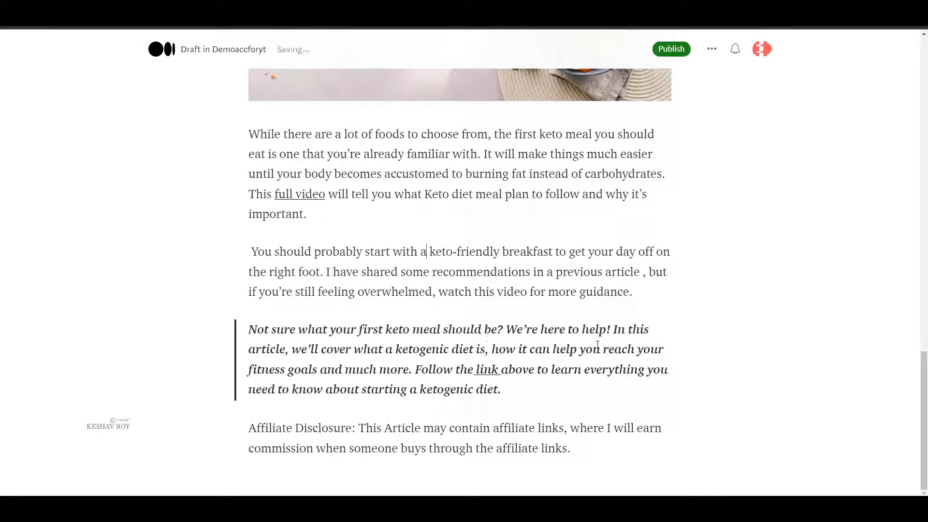
scroll(469, 410, up, 15)
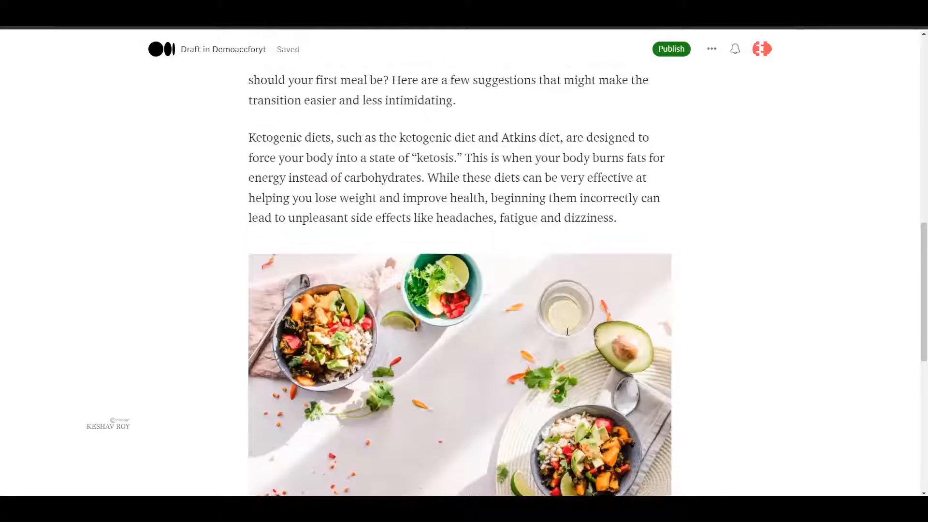
click(328, 280)
scroll(296, 362, up, 4)
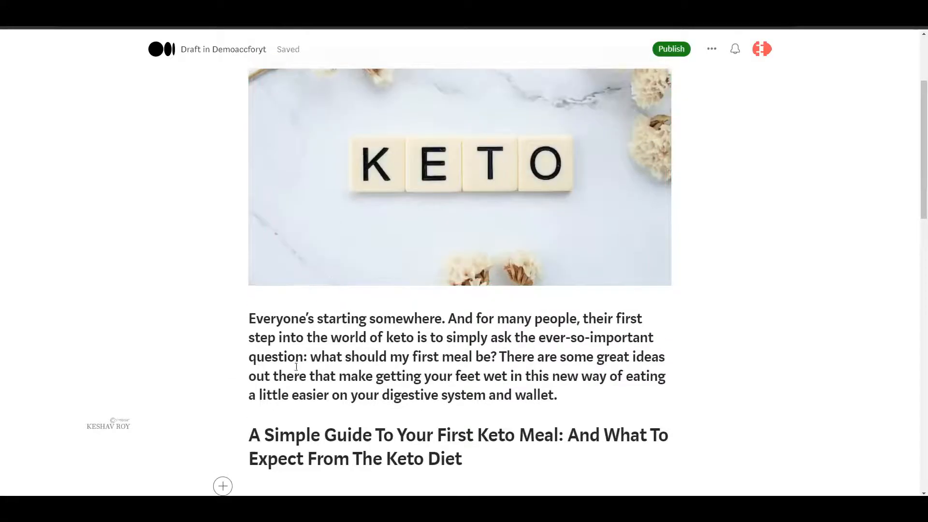
click(246, 313)
scroll(245, 313, up, 3)
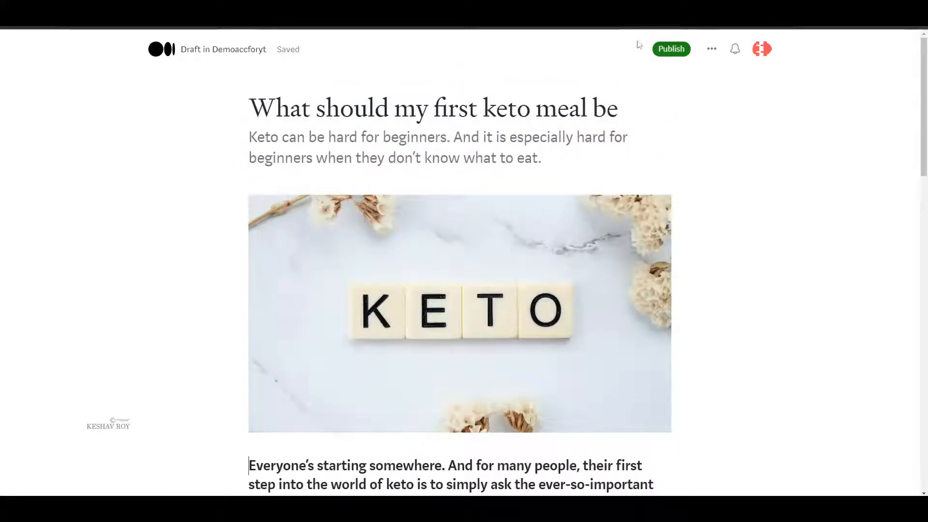
Open the story's publishing settings and add the tag Keto Meal Plan
click(670, 49)
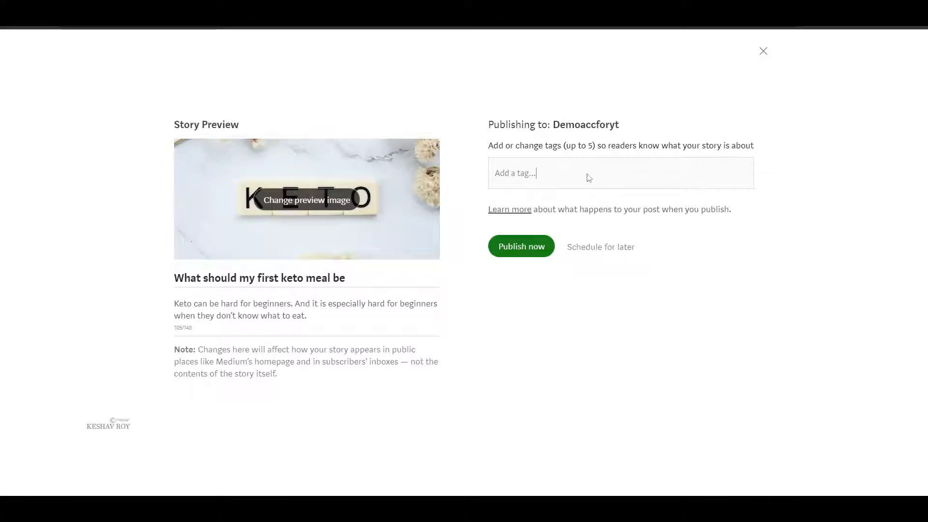
text(keto meal)
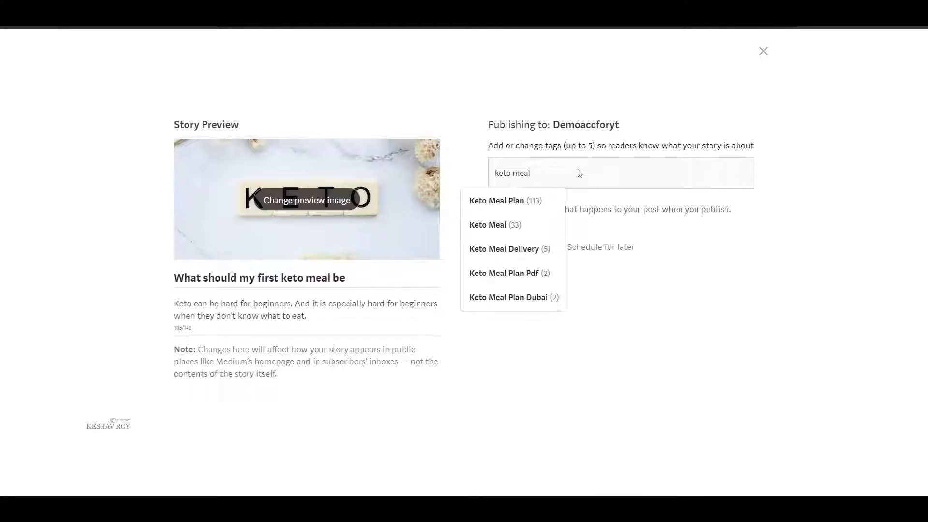
click(555, 200)
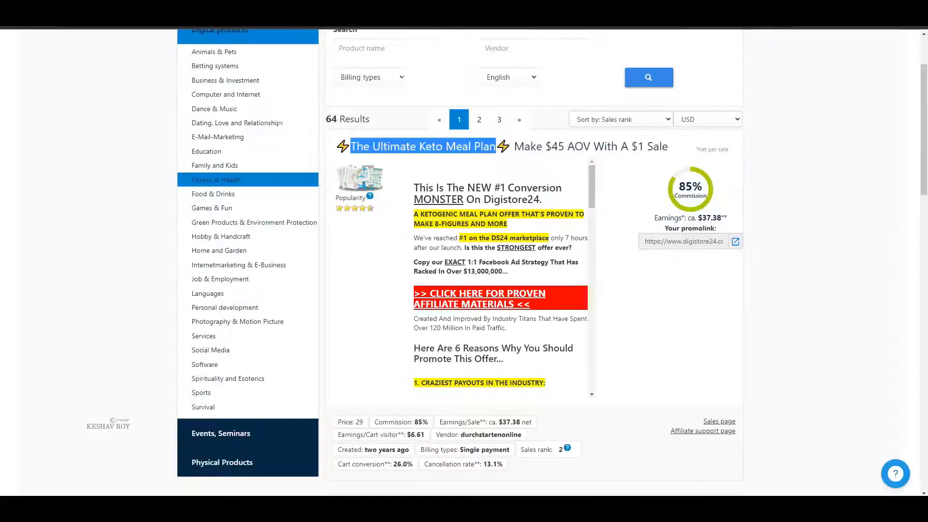
Switch to the Digistore24 marketplace and copy the product name The Ultimate Keto Meal Plan from its listing
right_click(371, 141)
click(394, 145)
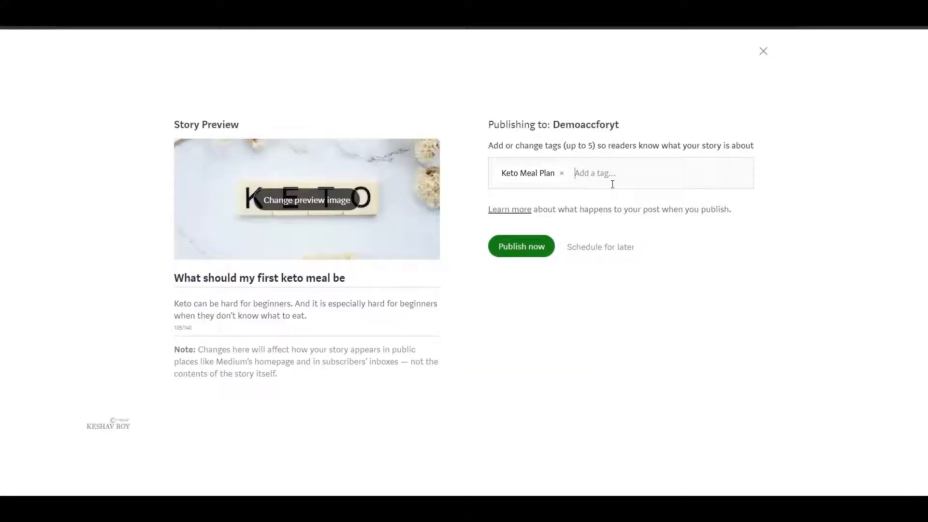
text(The Ultimate Keto Meal Plan)
key(Return)
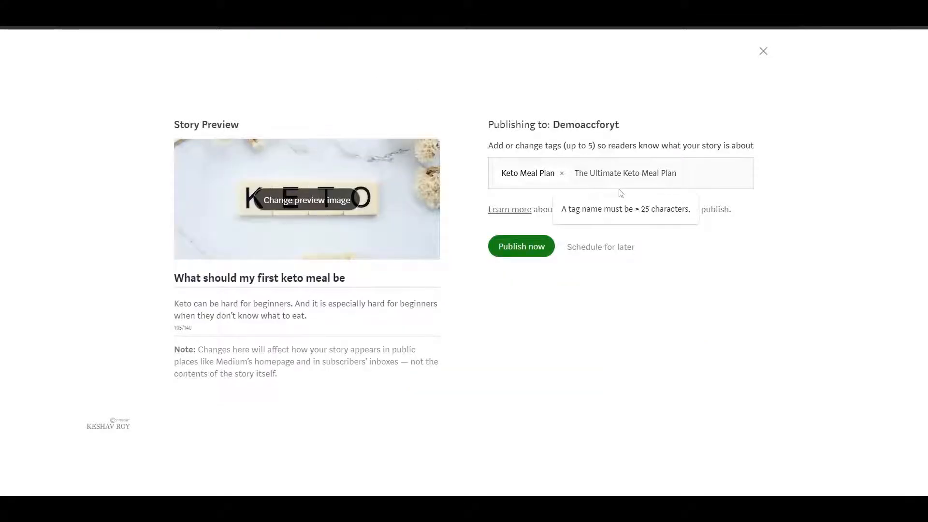
drag(621, 176, 575, 175)
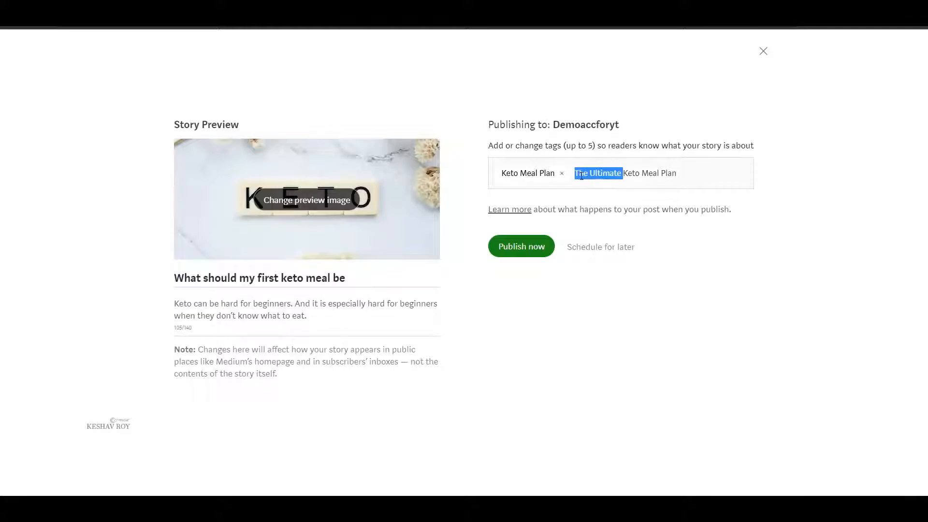
click(583, 174)
double_click(588, 174)
key(BackSpace)
click(676, 176)
key(Return)
click(649, 179)
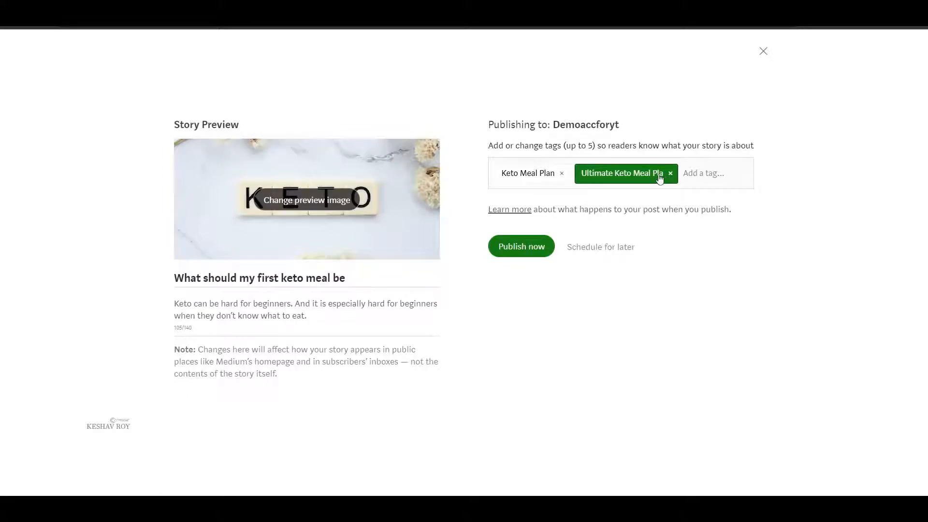
click(670, 173)
Add the copied product name, without "The", as the story tag Ultimate Keto Meal Plan
text(The Ultimate Keto Meal Plan)
key(BackSpace)
key(Return)
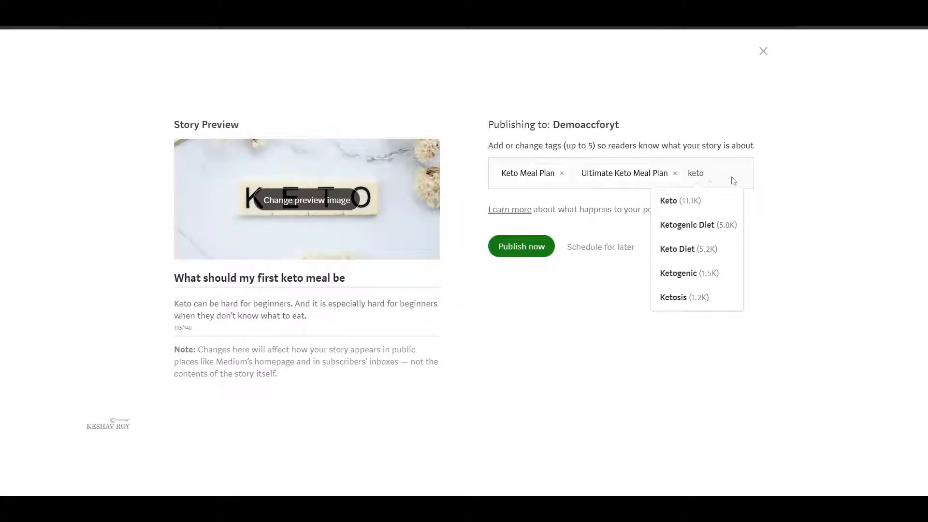
Add the tags Keto Diet, Keto Meal Plan Pdf and Keto Diet For Weight Loss, and publish the story immediately
click(700, 250)
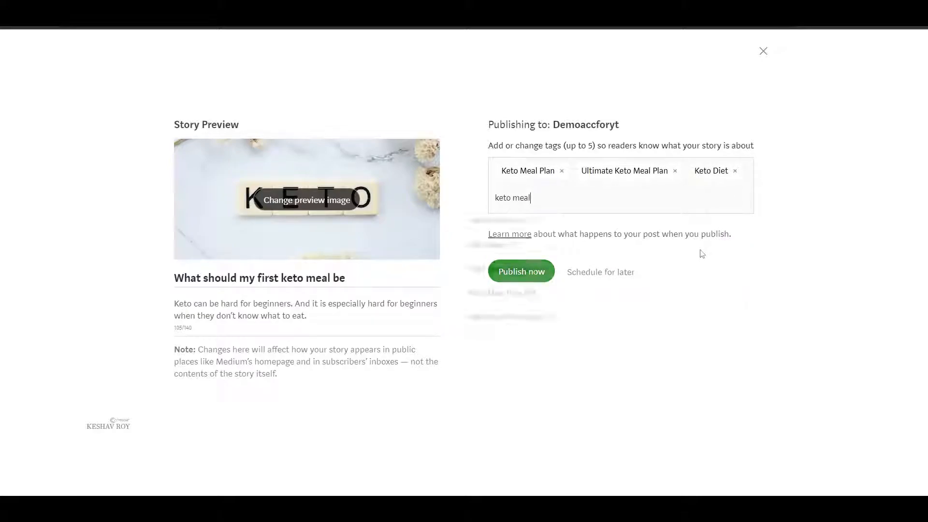
click(529, 302)
text(keto)
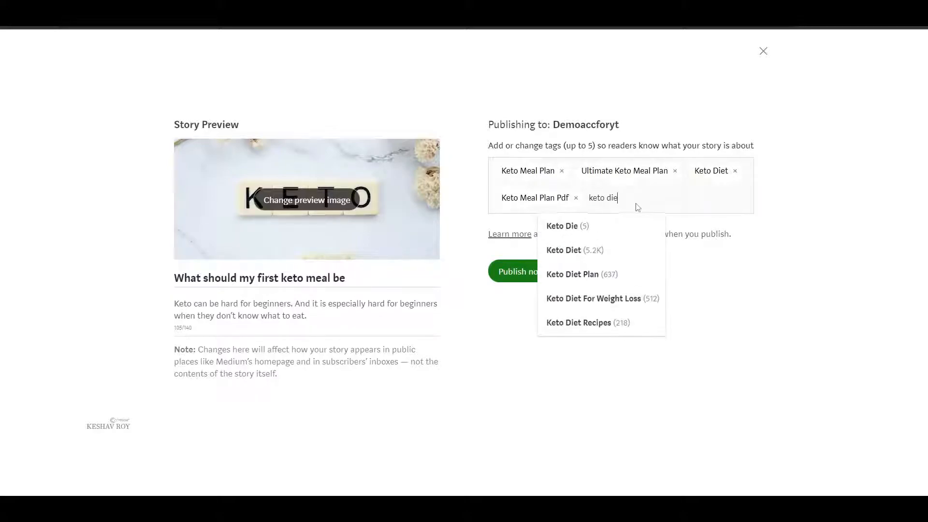
click(628, 303)
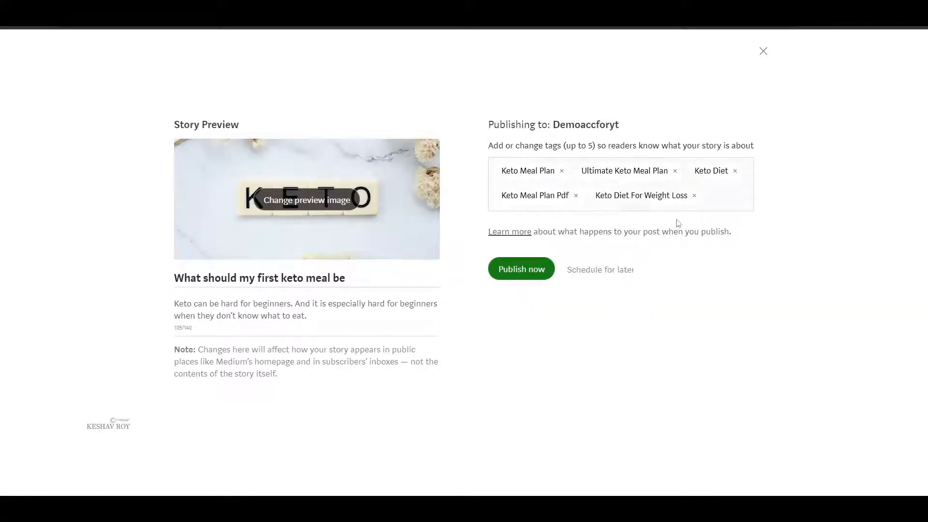
click(517, 275)
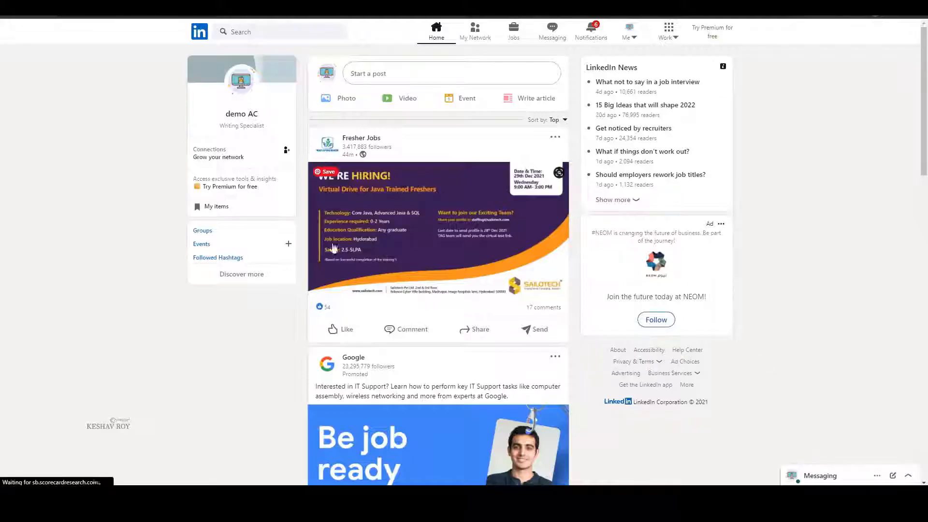
scroll(483, 242, down, 6)
scroll(482, 105, up, 6)
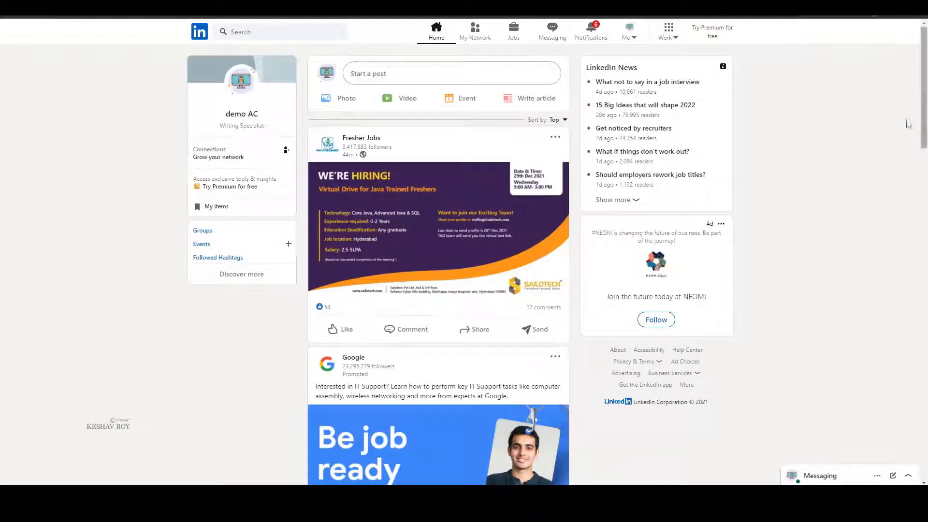
click(558, 74)
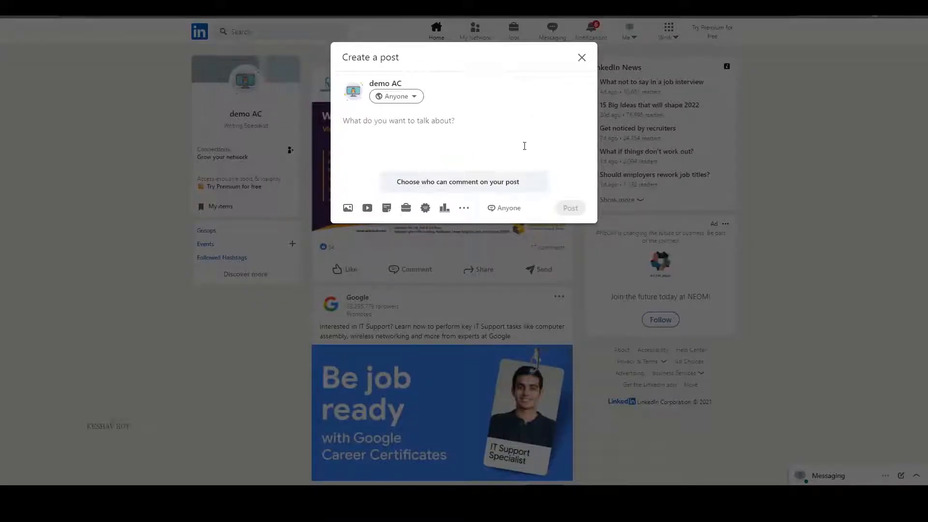
click(581, 58)
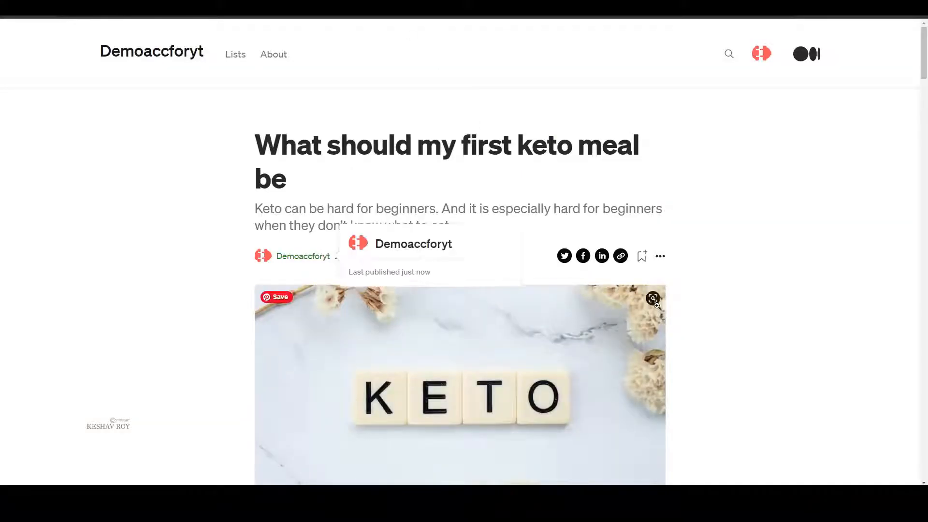
Share the published Medium article to LinkedIn and choose to share it in a post
click(601, 256)
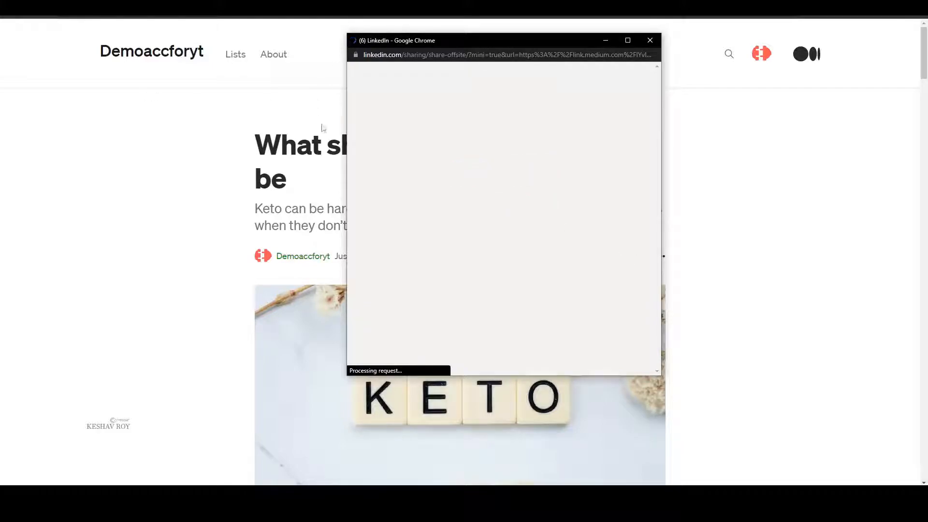
drag(420, 42, 284, 61)
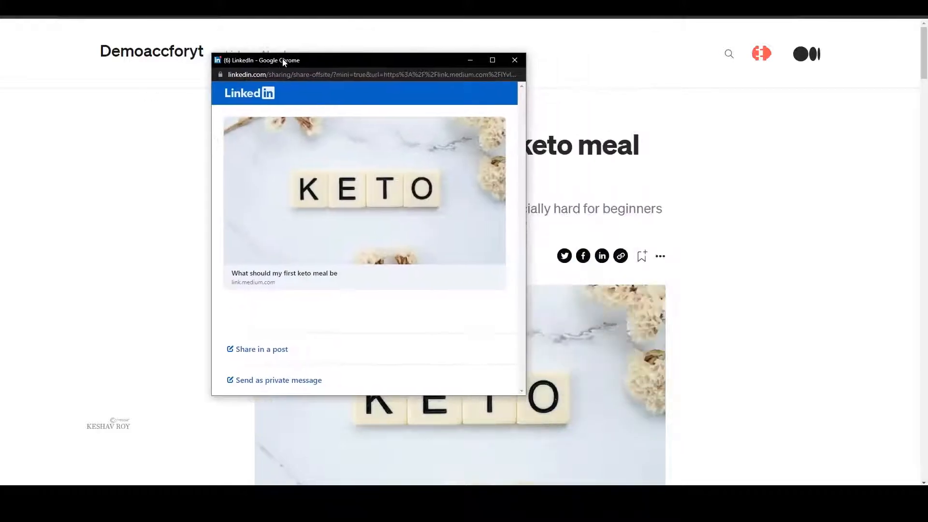
click(271, 359)
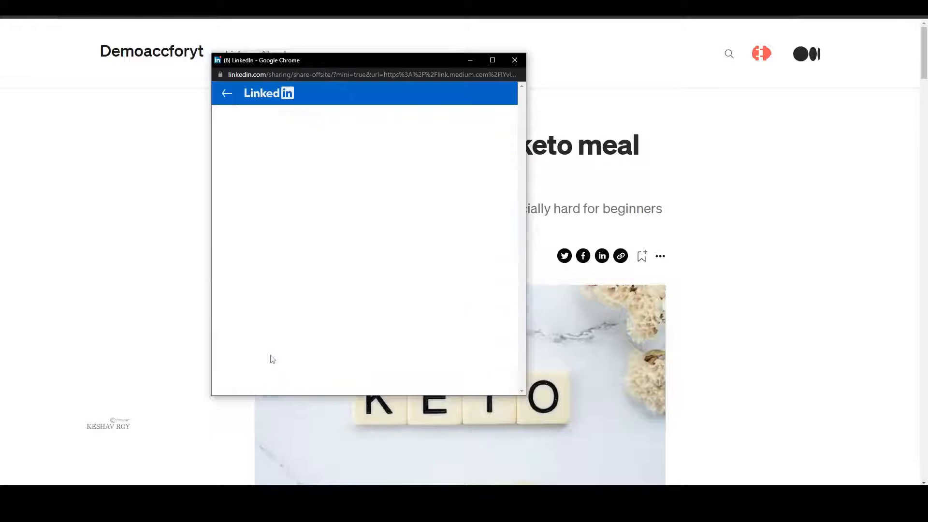
scroll(387, 272, down, 3)
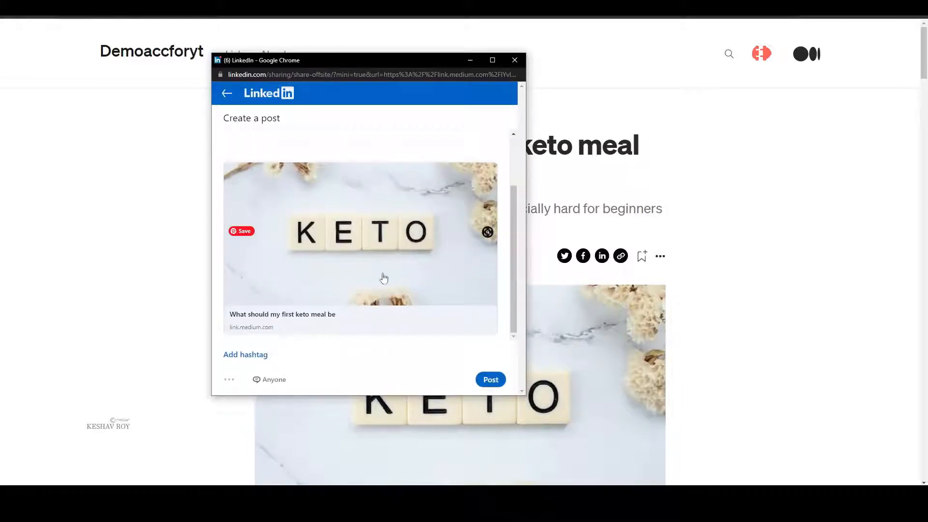
Add the hashtag #ketoweightloss twice to the LinkedIn post text
click(256, 354)
text(keto)
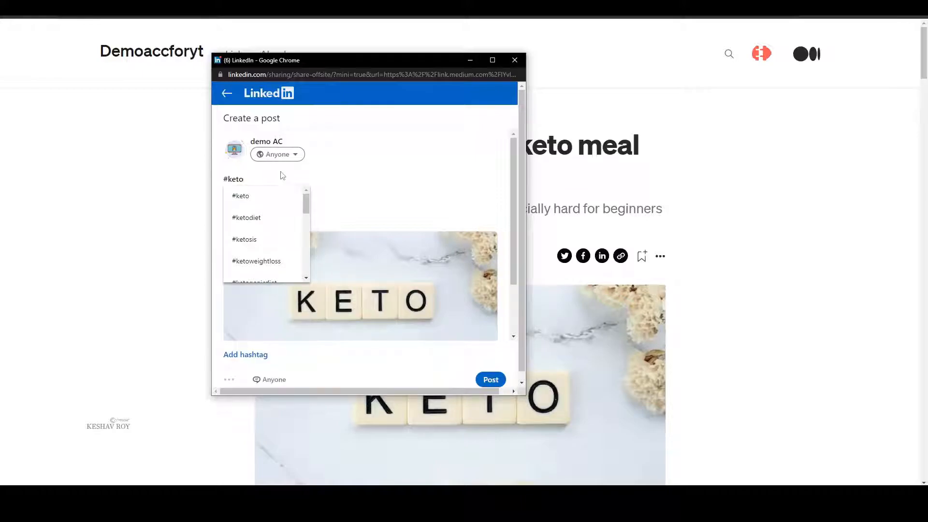
click(264, 257)
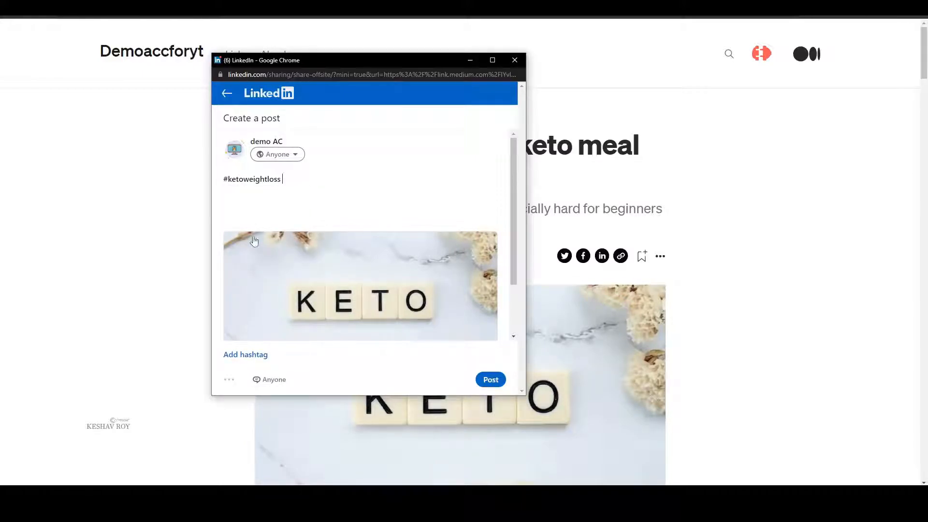
click(246, 355)
text(ketowe)
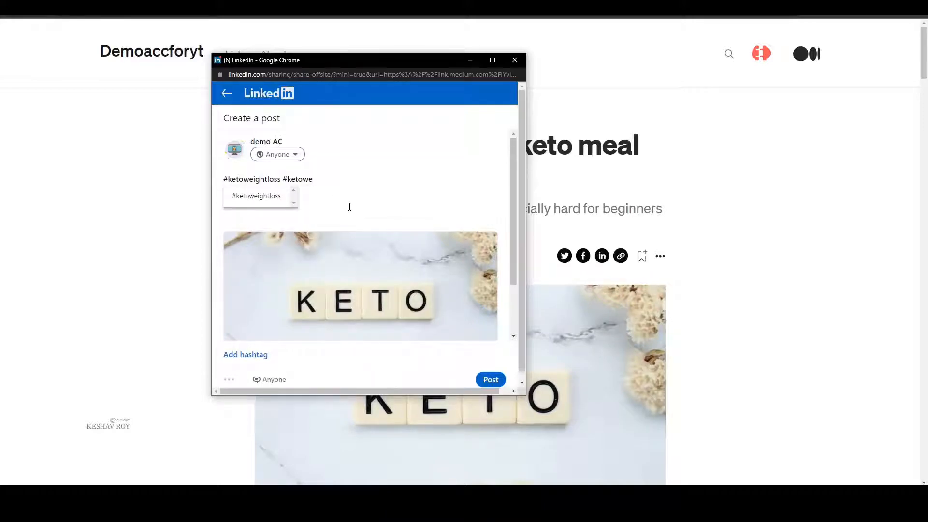
click(271, 195)
Add the hashtags #ketofriendly and #ketomeals to the end of the post text
text(#ke)
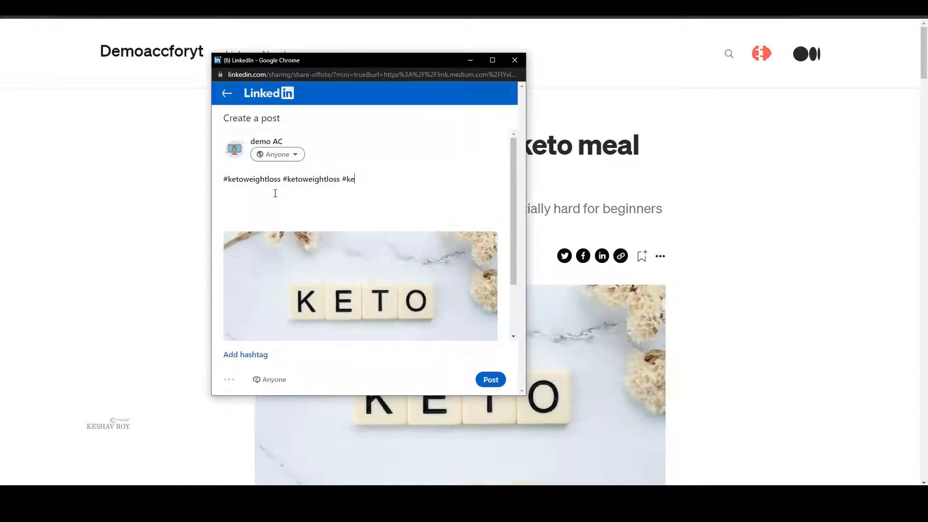
text(to)
scroll(262, 242, down, 2)
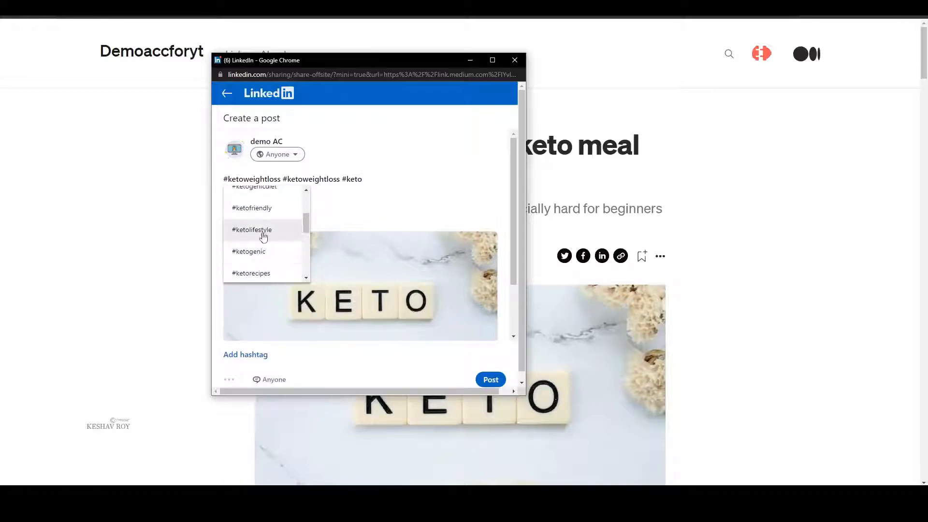
click(275, 209)
text(#ketome)
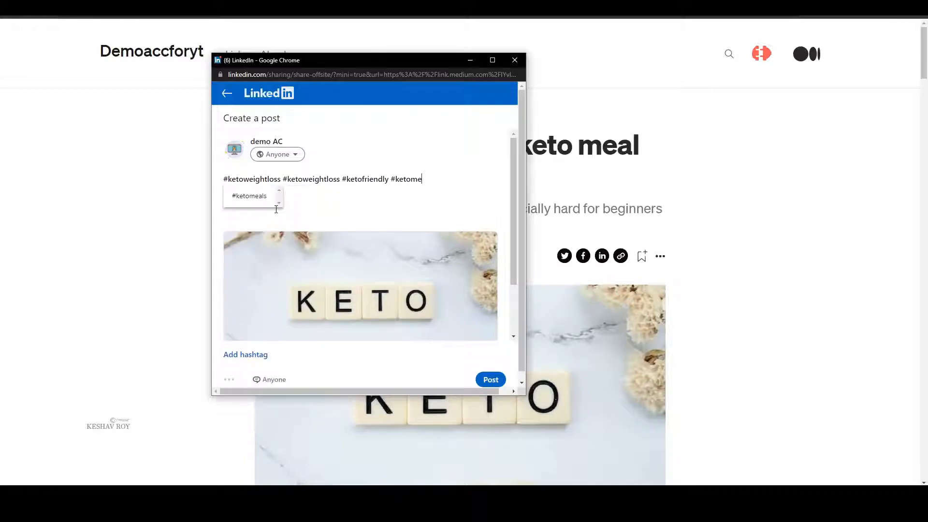
click(267, 201)
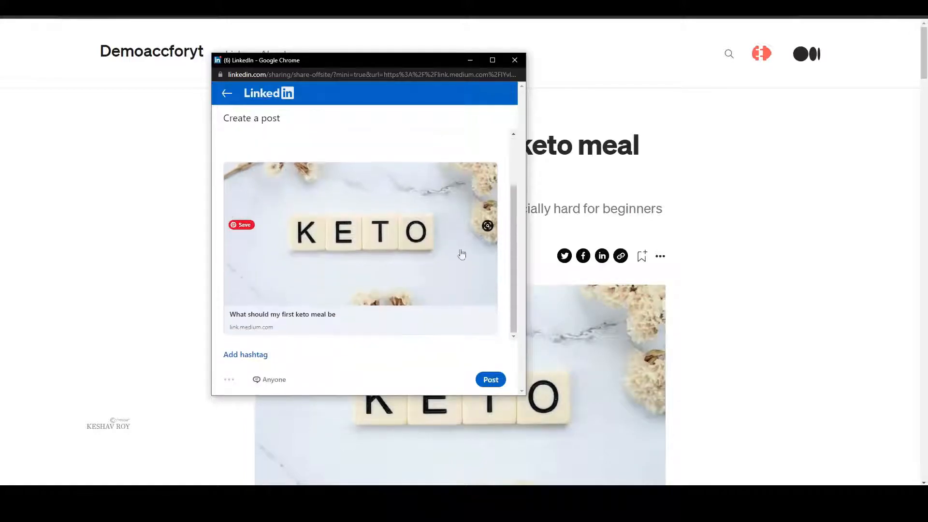
Publish the LinkedIn post that shares the keto article and open it for viewing
click(490, 379)
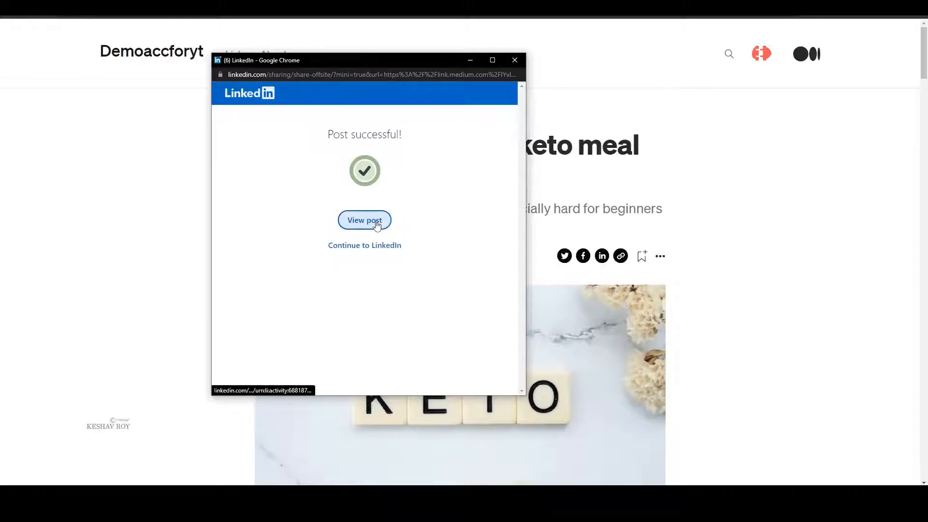
click(377, 225)
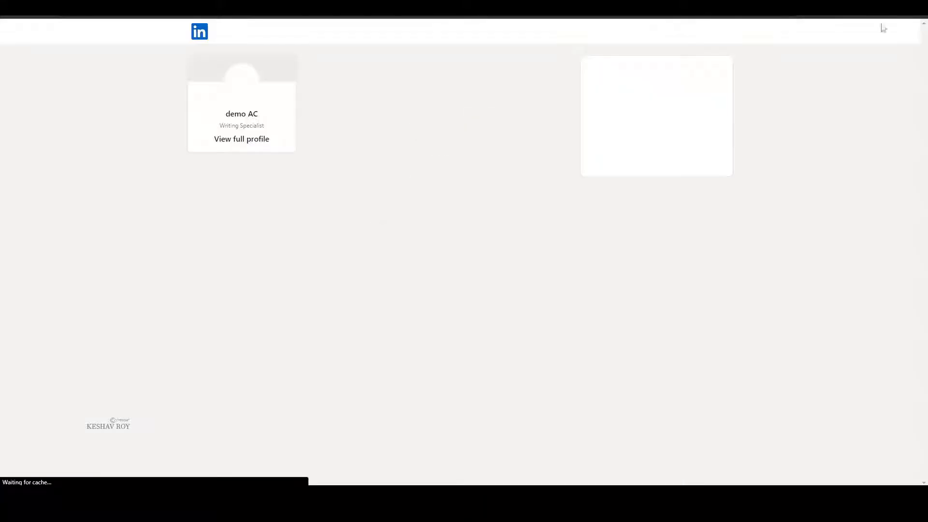